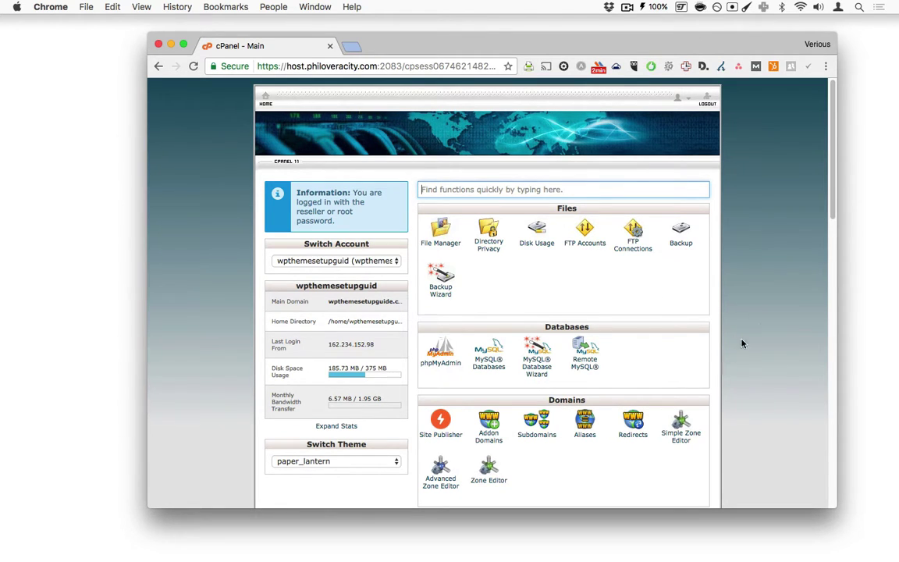
Step: Look over the cPanel home page and its theme list, leaving the theme unchanged
{"action": "scroll", "coordinate": [756, 352], "scroll_direction": "down", "scroll_amount": 10}
{"action": "scroll", "coordinate": [756, 353], "scroll_direction": "up", "scroll_amount": 5}
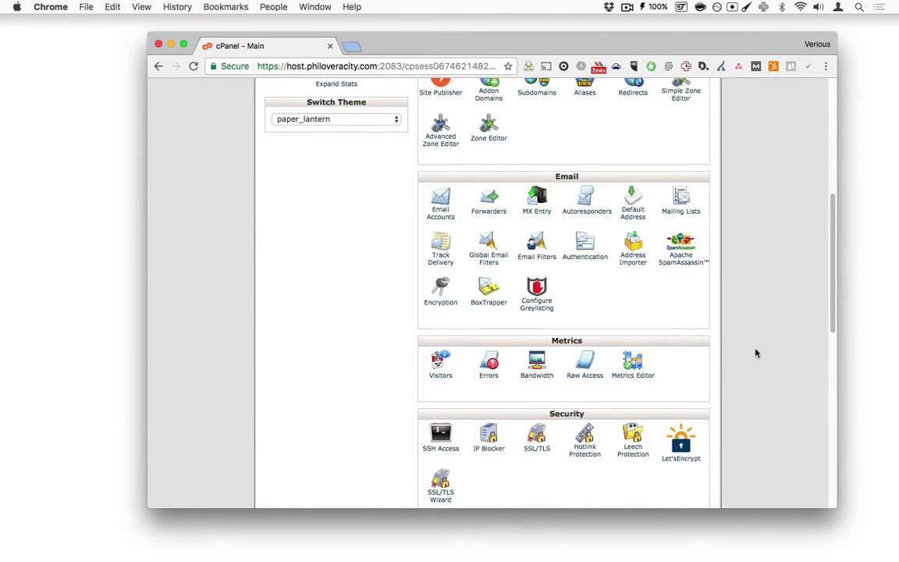
{"action": "scroll", "coordinate": [755, 356], "scroll_direction": "up", "scroll_amount": 5}
{"action": "scroll", "coordinate": [756, 357], "scroll_direction": "down", "scroll_amount": 3}
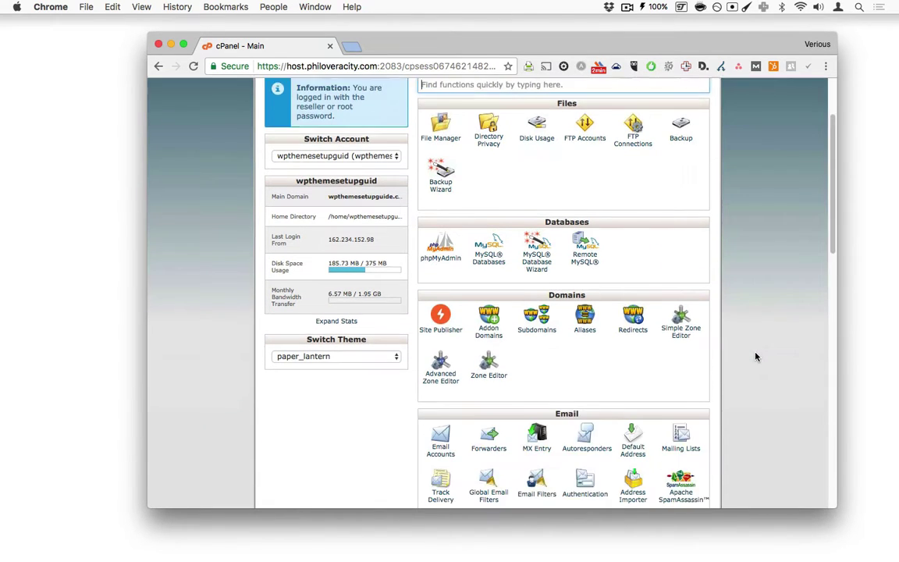
{"action": "scroll", "coordinate": [755, 356], "scroll_direction": "up", "scroll_amount": 3}
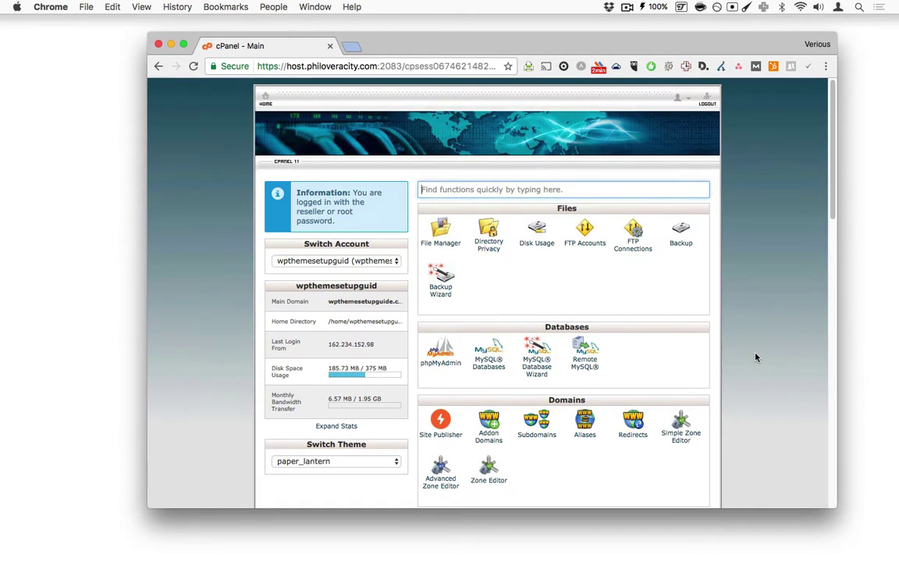
{"action": "left_click", "coordinate": [385, 462]}
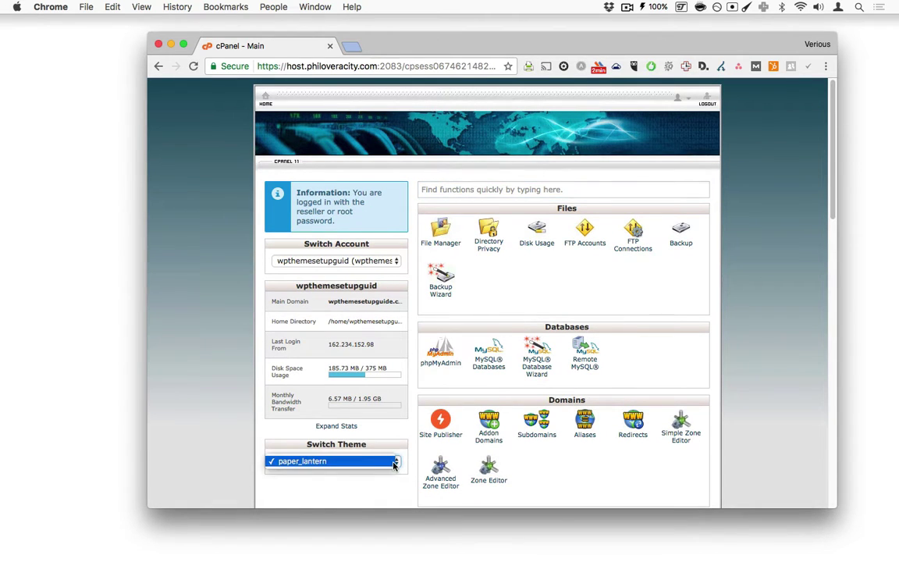
{"action": "left_click", "coordinate": [766, 325]}
{"action": "scroll", "coordinate": [773, 322], "scroll_direction": "down", "scroll_amount": 10}
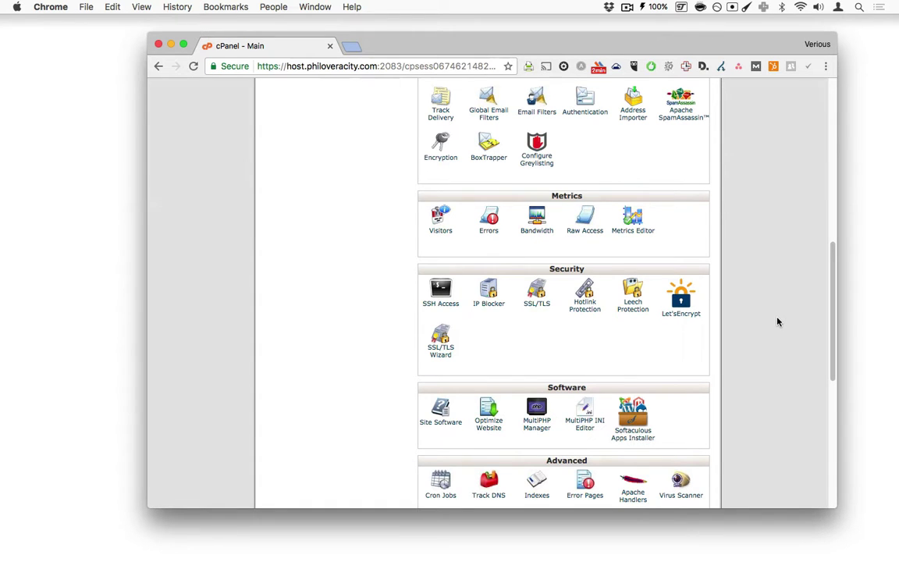
{"action": "scroll", "coordinate": [778, 321], "scroll_direction": "up", "scroll_amount": 10}
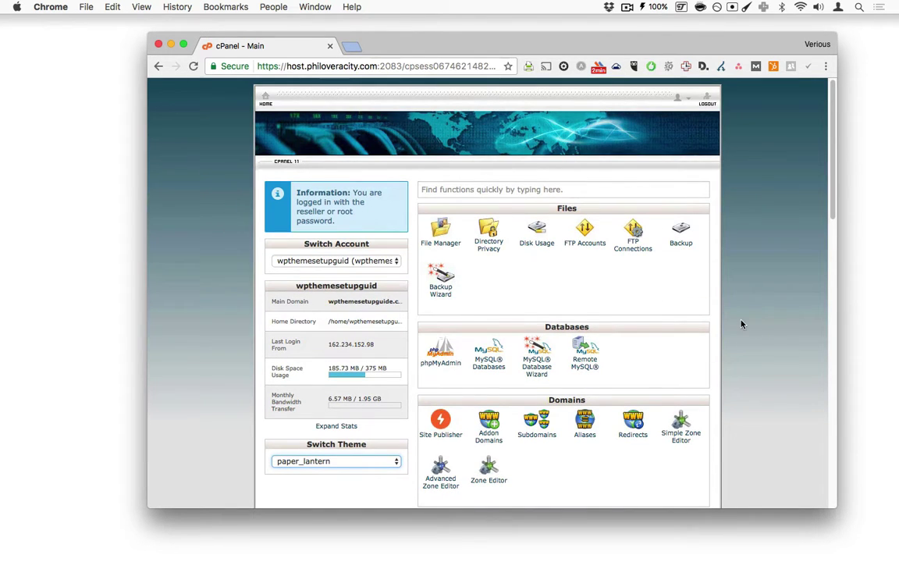
Step: Filter cPanel functions with 'wordpre' and open the WordPress installer under Scripts
{"action": "left_click", "coordinate": [487, 192]}
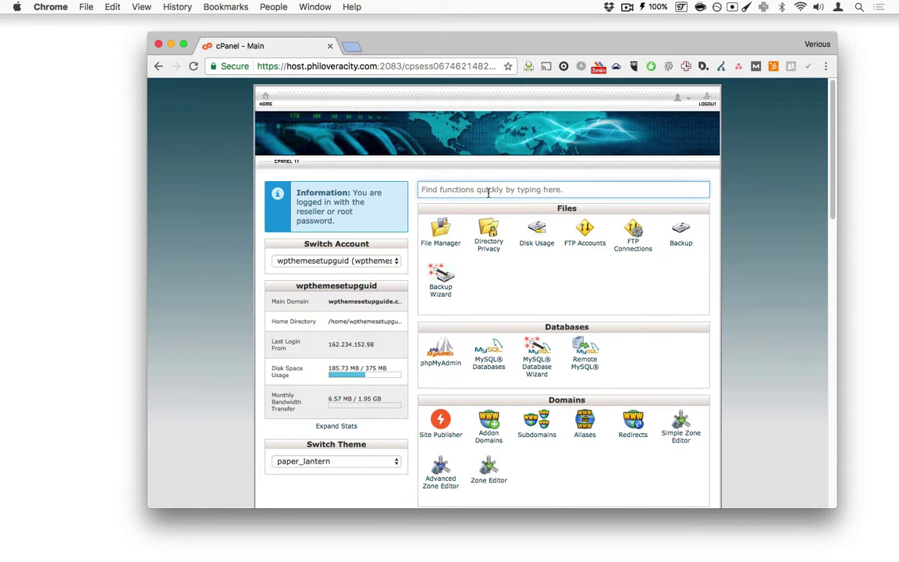
{"action": "type", "text": "word"}
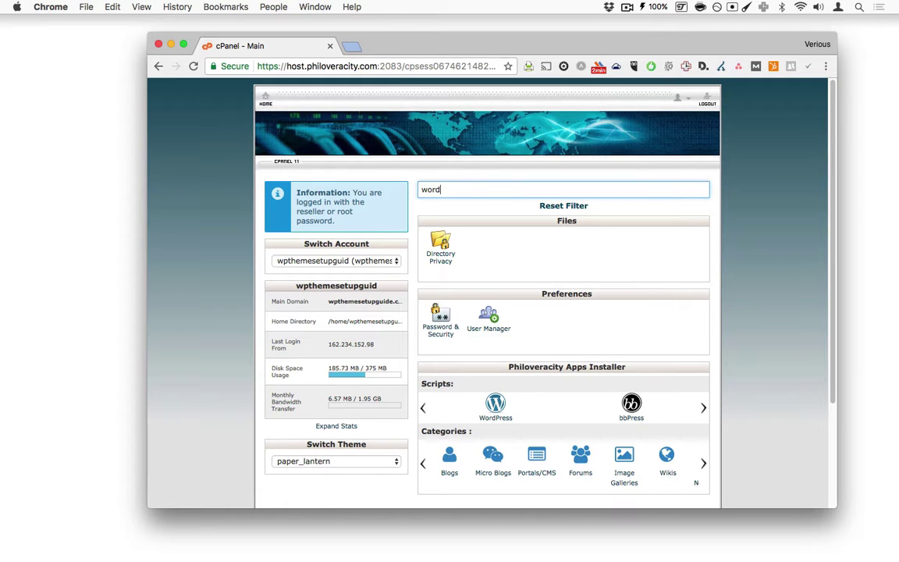
{"action": "type", "text": "pre"}
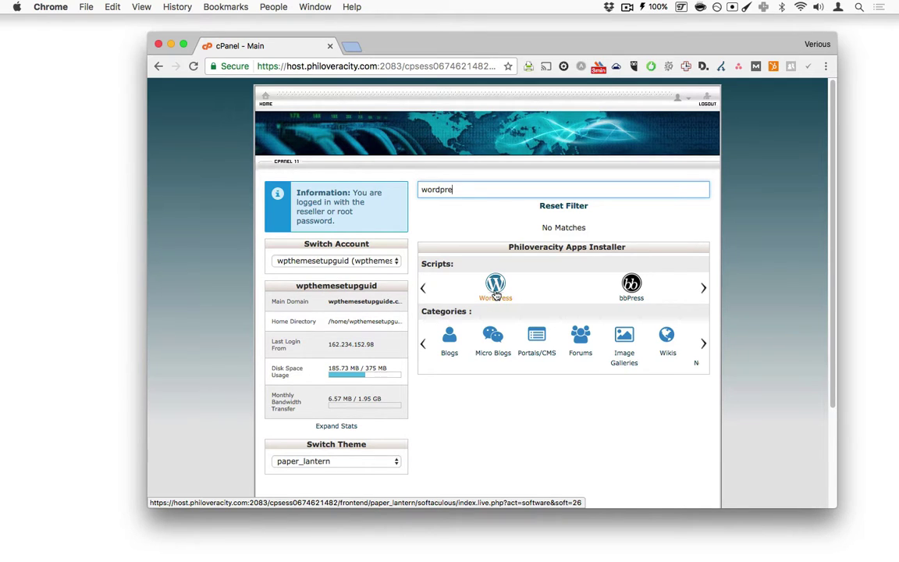
{"action": "left_click", "coordinate": [496, 295]}
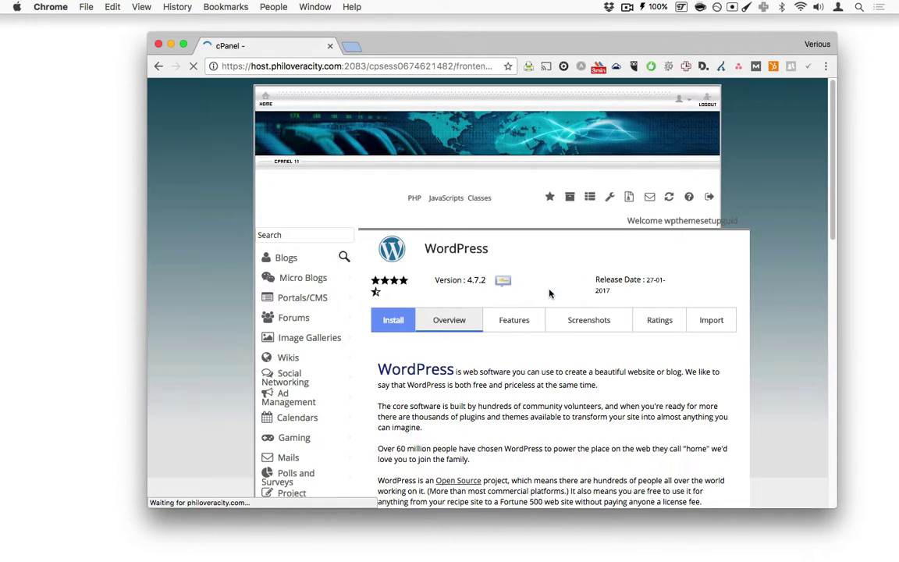
Step: Move the Chrome window left and enlarge it, then review Current Installations
{"action": "scroll", "coordinate": [578, 312], "scroll_direction": "down", "scroll_amount": 10}
{"action": "scroll", "coordinate": [579, 315], "scroll_direction": "up", "scroll_amount": 5}
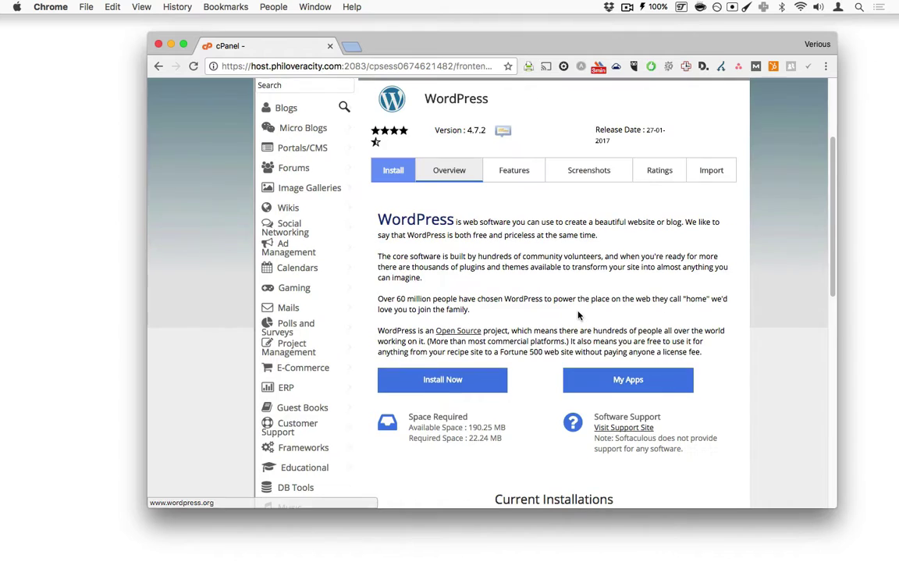
{"action": "left_click_drag", "start_coordinate": [608, 40], "coordinate": [551, 32]}
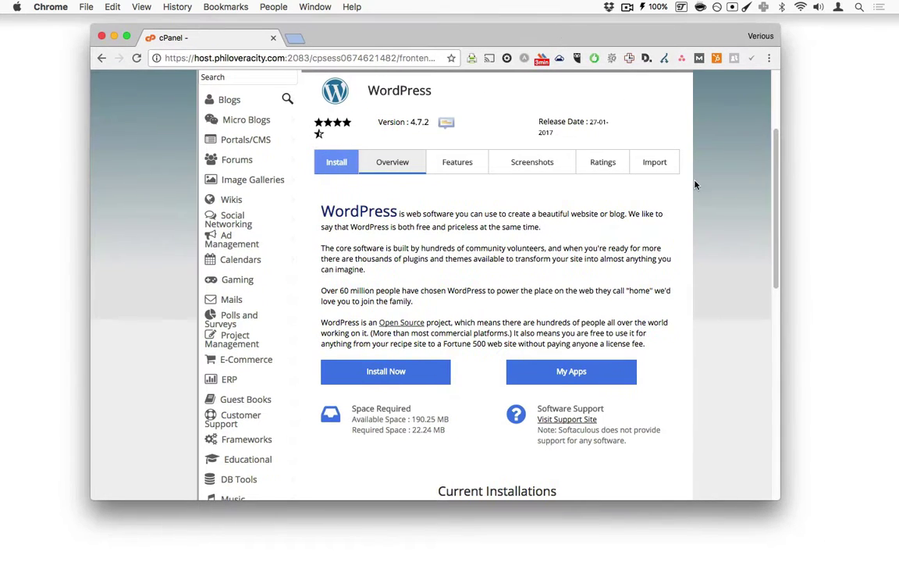
{"action": "left_click_drag", "start_coordinate": [780, 500], "coordinate": [869, 512]}
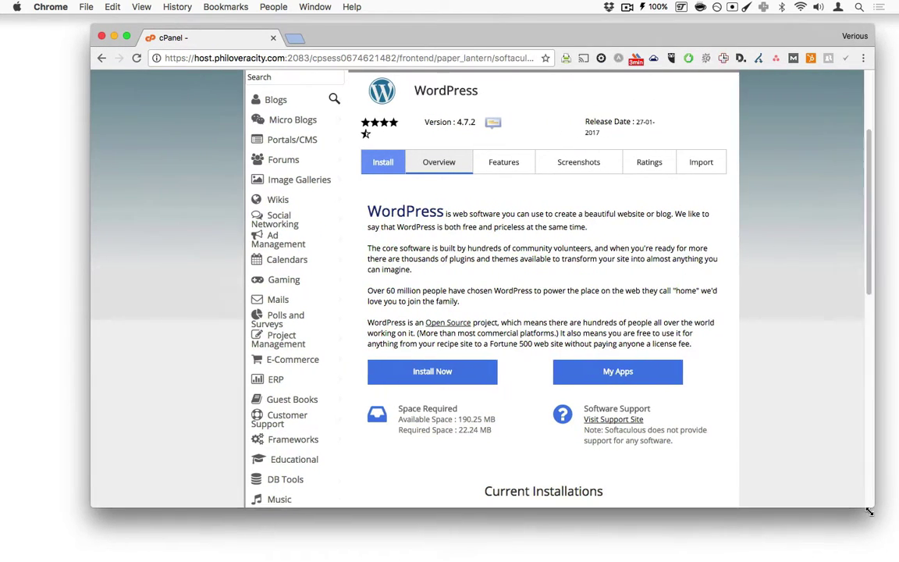
{"action": "scroll", "coordinate": [794, 316], "scroll_direction": "up", "scroll_amount": 4}
{"action": "scroll", "coordinate": [794, 316], "scroll_direction": "down", "scroll_amount": 10}
{"action": "scroll", "coordinate": [794, 320], "scroll_direction": "up", "scroll_amount": 2}
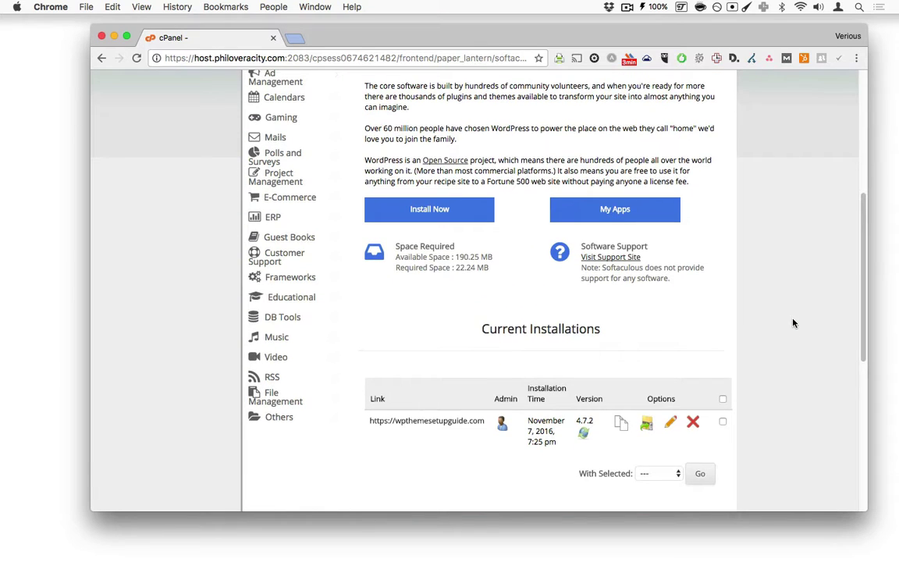
{"action": "scroll", "coordinate": [793, 321], "scroll_direction": "up", "scroll_amount": 5}
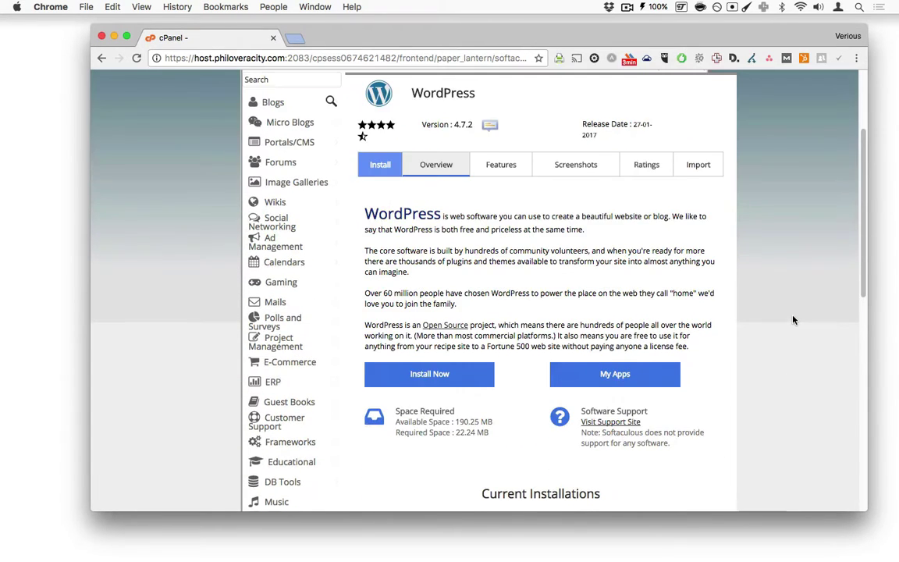
{"action": "scroll", "coordinate": [793, 320], "scroll_direction": "down", "scroll_amount": 1}
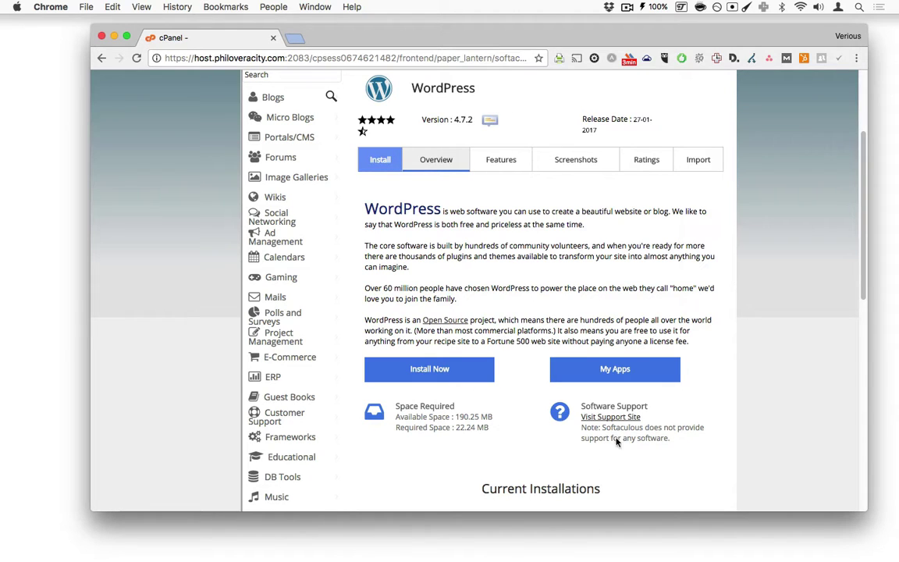
Step: Start a new WordPress installation and check the protocol choices without changing them
{"action": "left_click", "coordinate": [455, 370]}
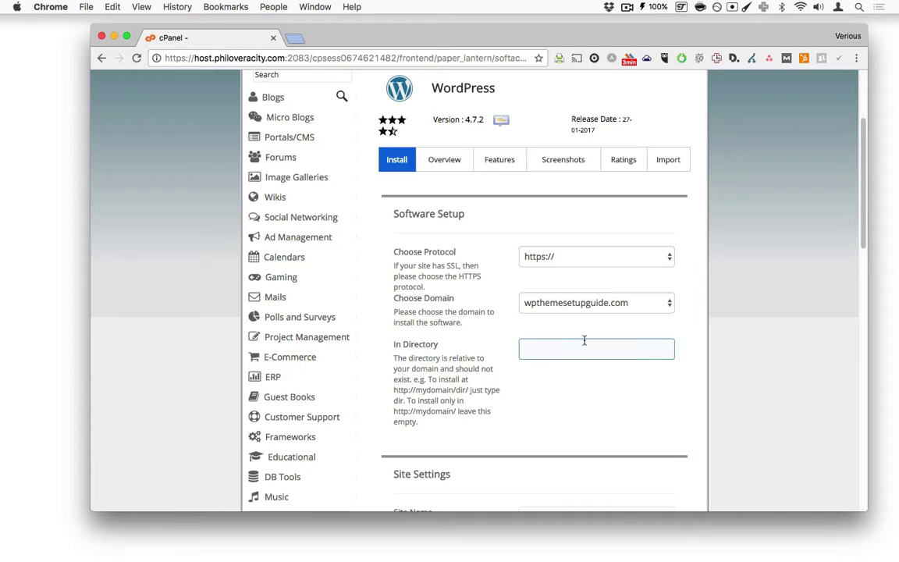
{"action": "left_click", "coordinate": [662, 256]}
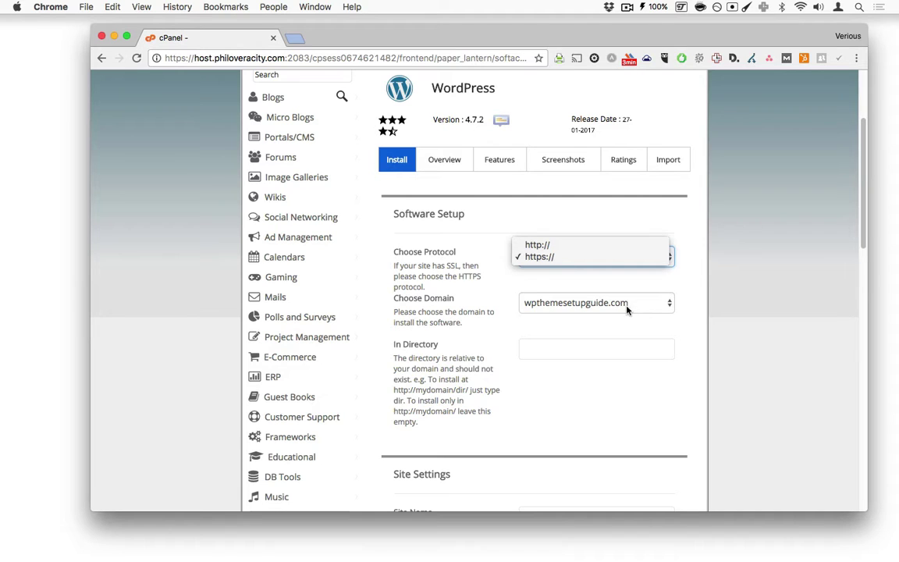
{"action": "left_click", "coordinate": [297, 40]}
Step: Load demo.wpthemesetupguide.com in a new browser tab
{"action": "left_click", "coordinate": [297, 40]}
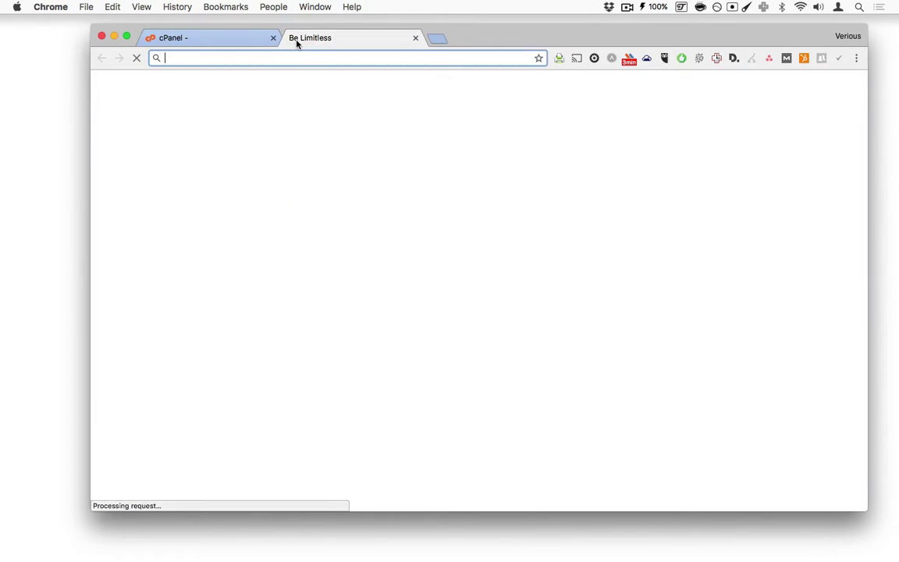
{"action": "type", "text": "demo"}
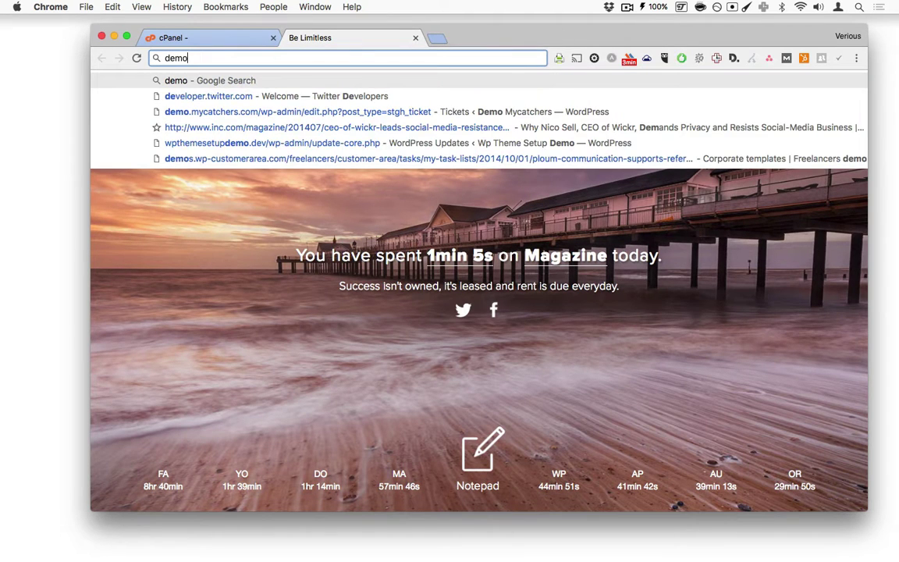
{"action": "type", "text": "."}
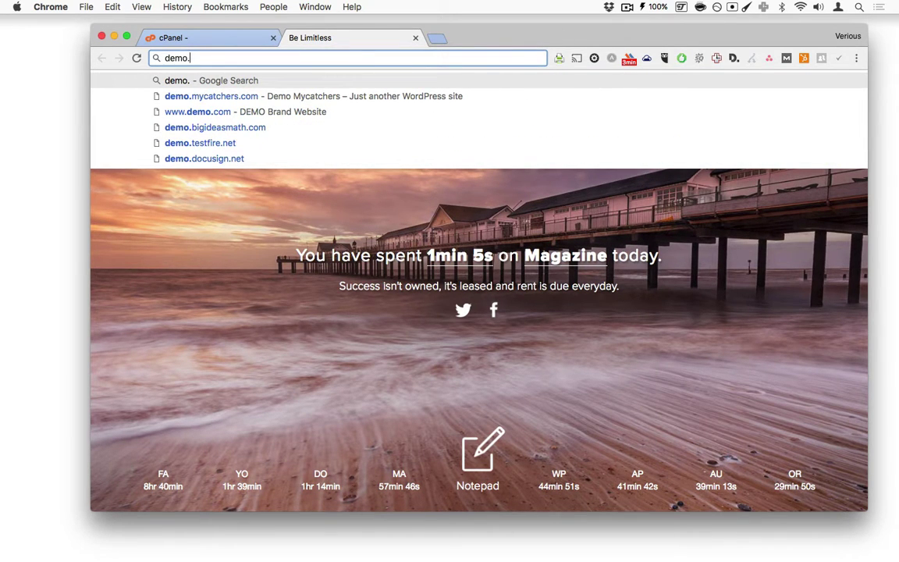
{"action": "type", "text": "wp"}
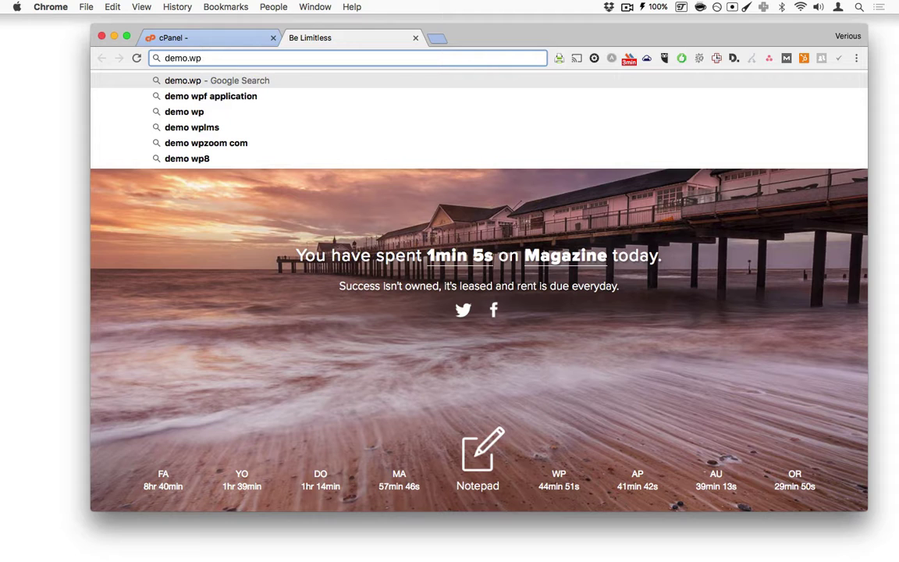
{"action": "type", "text": "themes"}
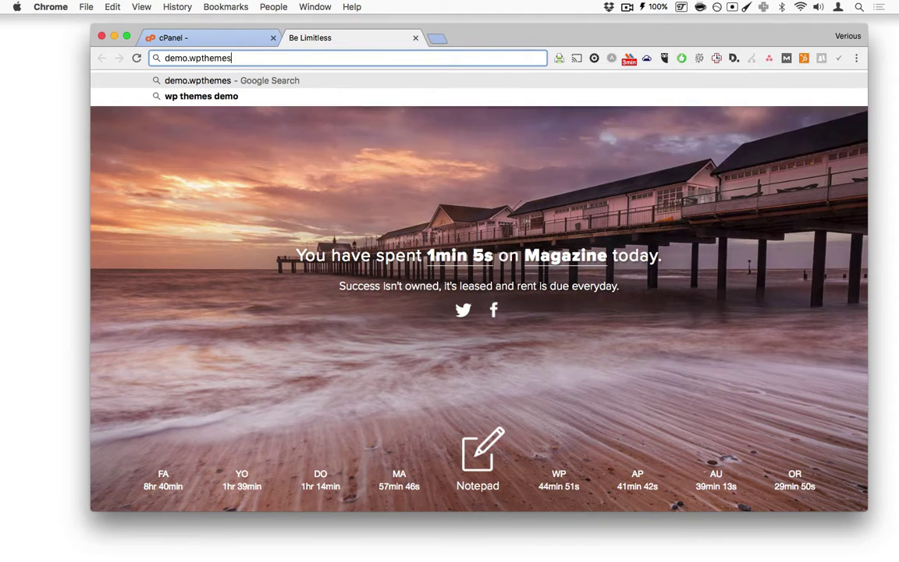
{"action": "type", "text": "etupgui"}
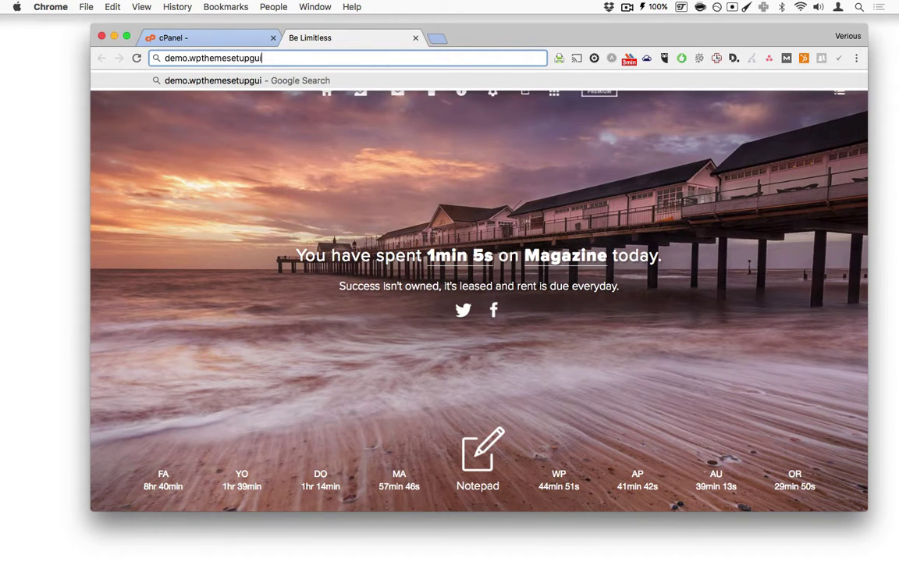
{"action": "type", "text": "de.com"}
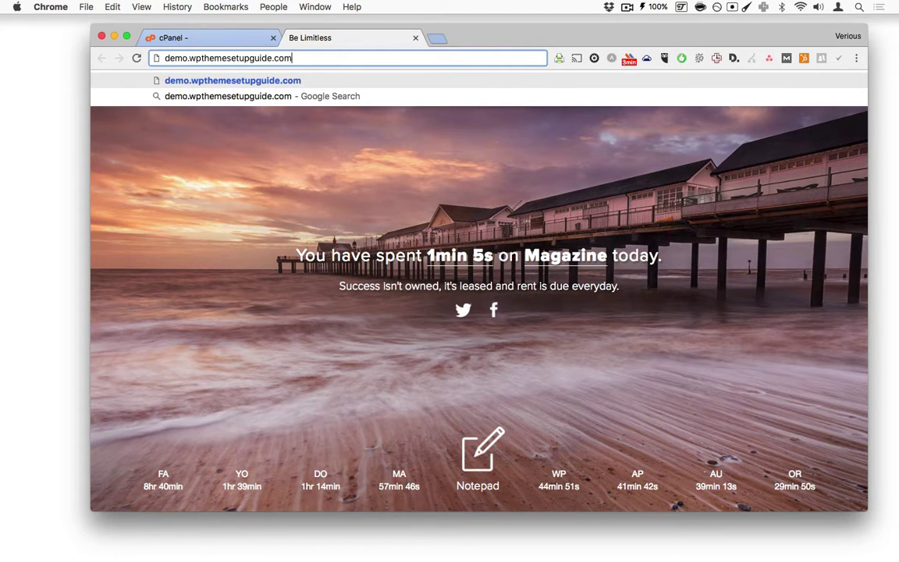
{"action": "key", "text": "Return"}
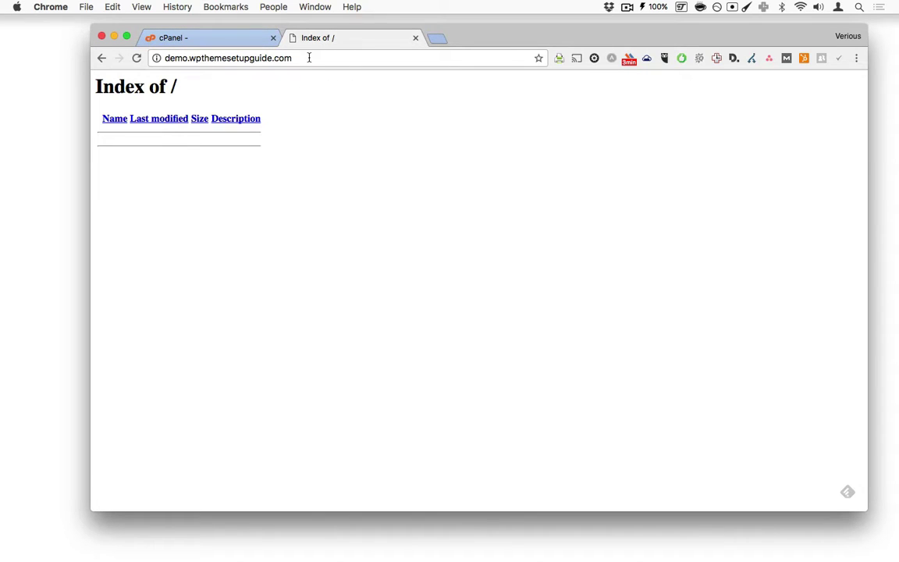
{"action": "left_click", "coordinate": [217, 45]}
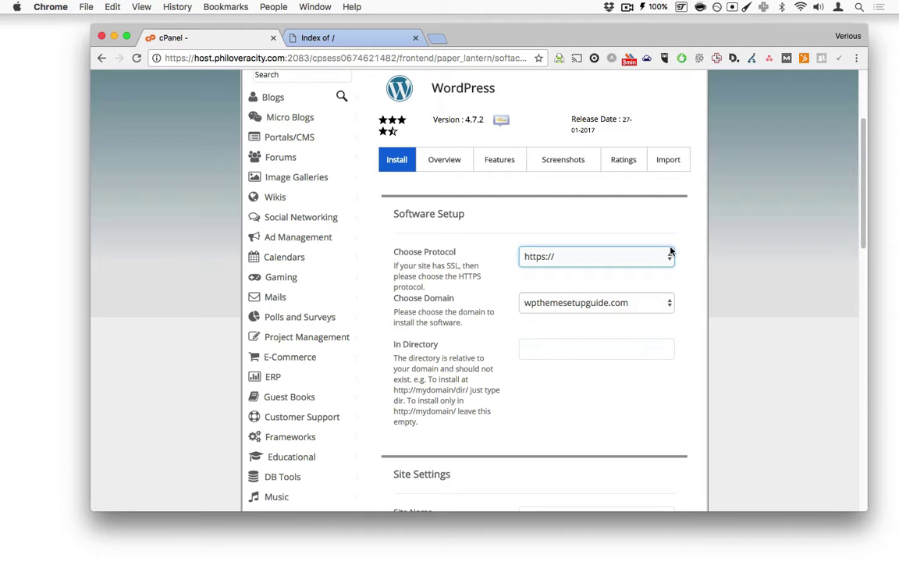
{"action": "left_click", "coordinate": [632, 310]}
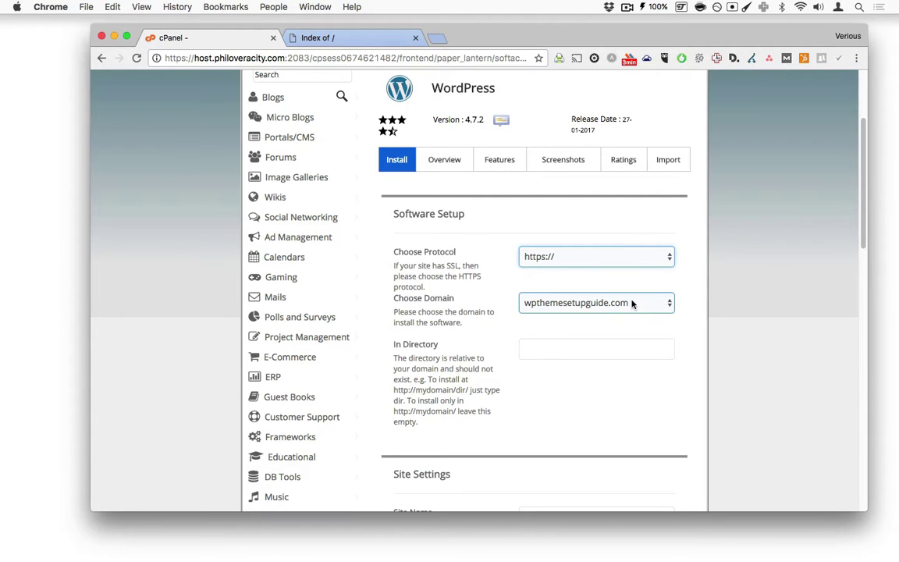
{"action": "left_click", "coordinate": [632, 304]}
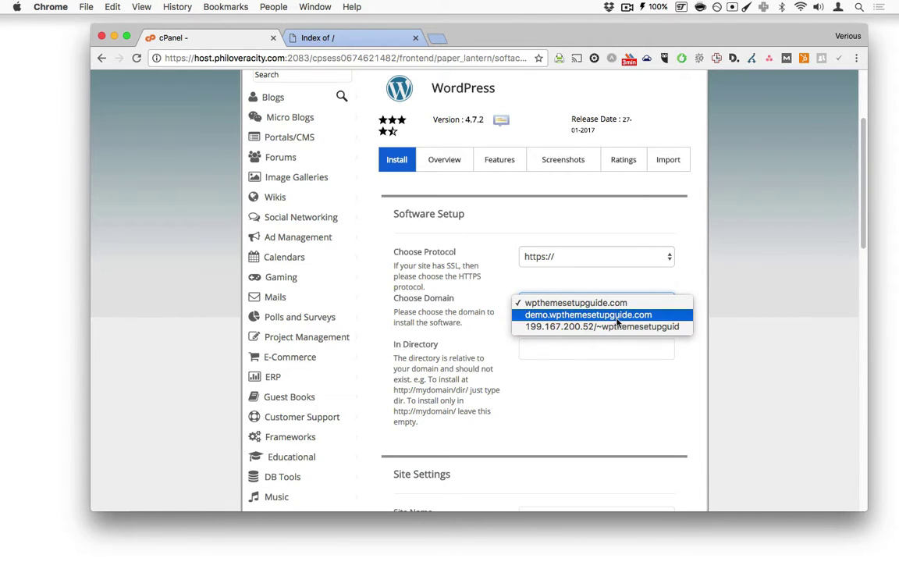
{"action": "left_click", "coordinate": [618, 316]}
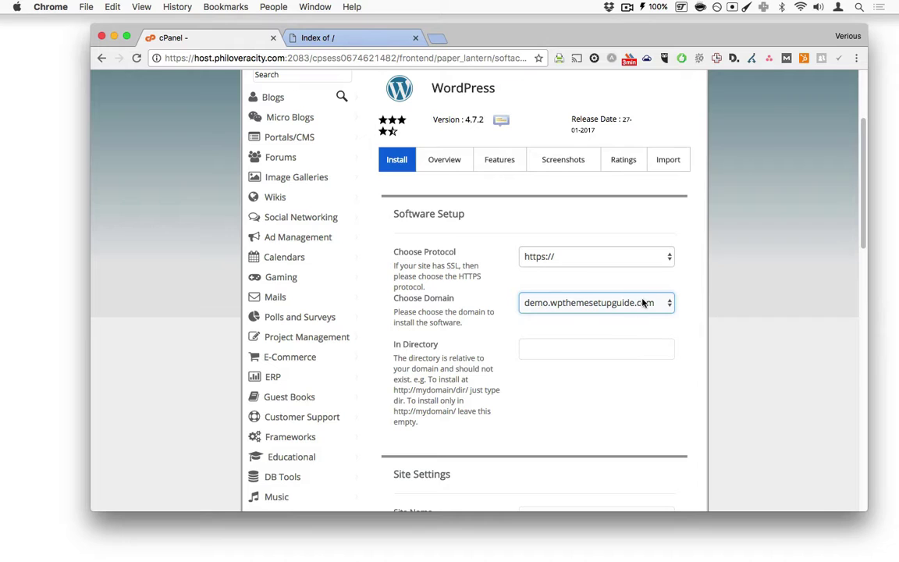
{"action": "left_click", "coordinate": [600, 253]}
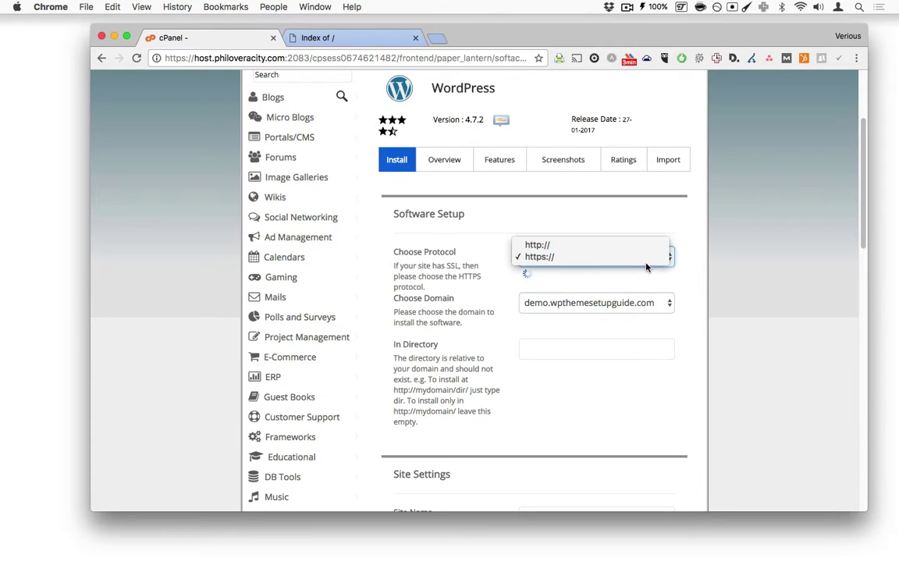
{"action": "left_click", "coordinate": [591, 246]}
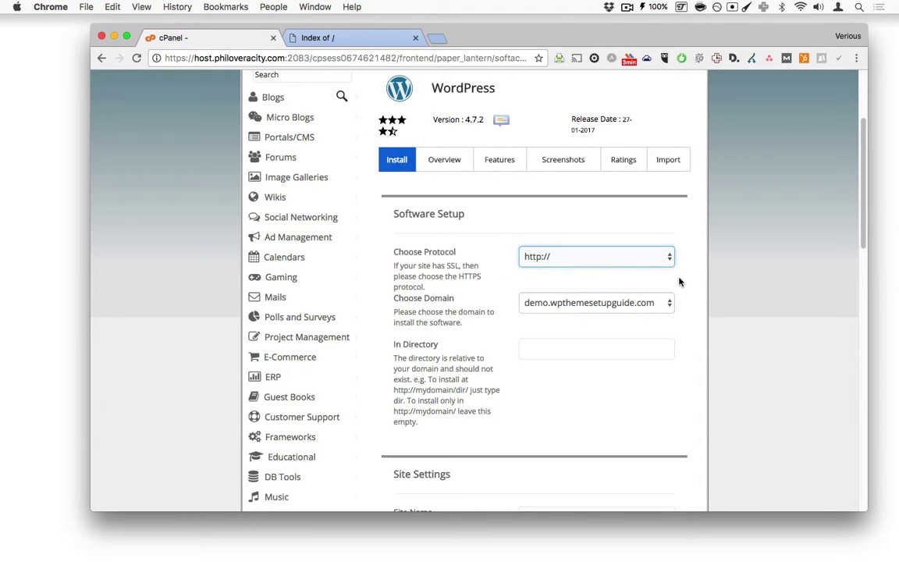
Step: Leave the In Directory field blank so WordPress installs in the root
{"action": "scroll", "coordinate": [525, 414], "scroll_direction": "down", "scroll_amount": 3}
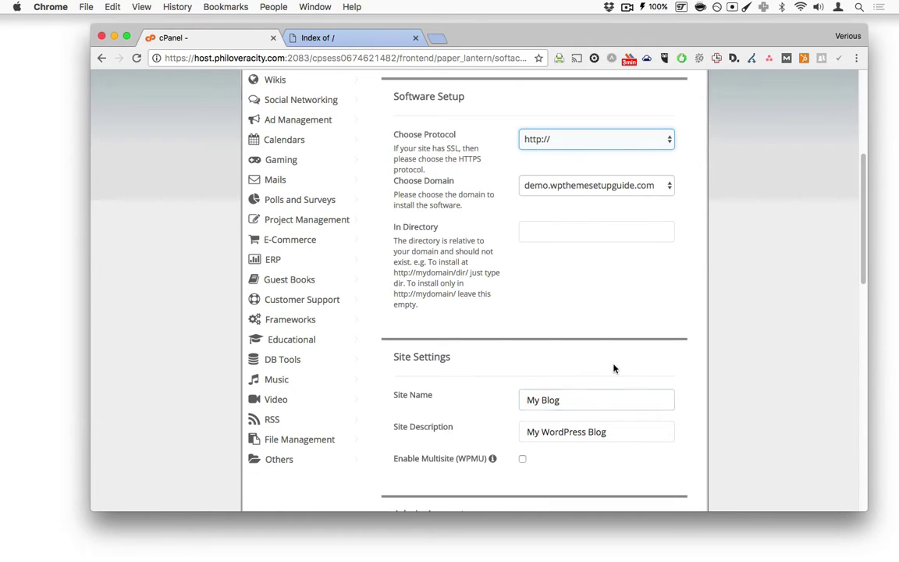
{"action": "left_click", "coordinate": [549, 238]}
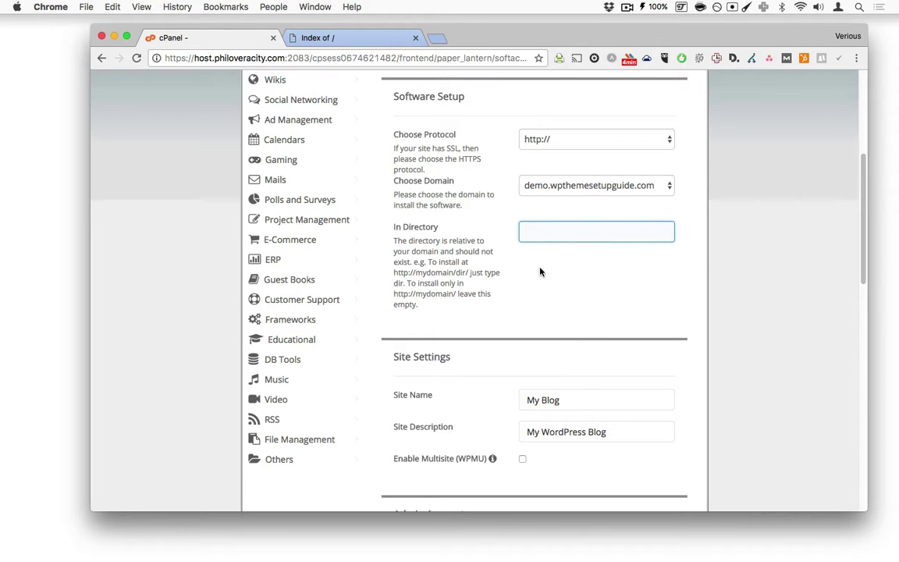
{"action": "left_click_drag", "start_coordinate": [394, 275], "coordinate": [466, 272]}
{"action": "left_click", "coordinate": [457, 272]}
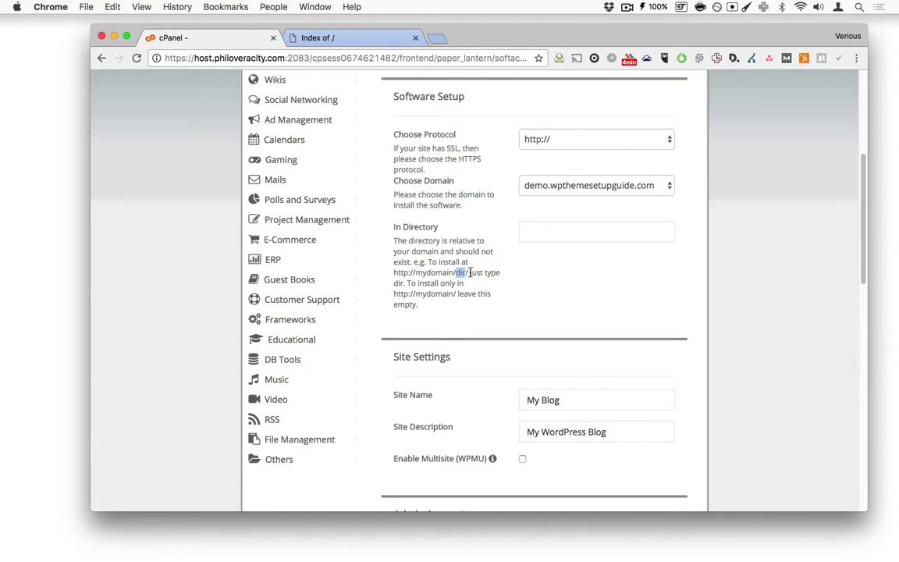
{"action": "left_click", "coordinate": [554, 231]}
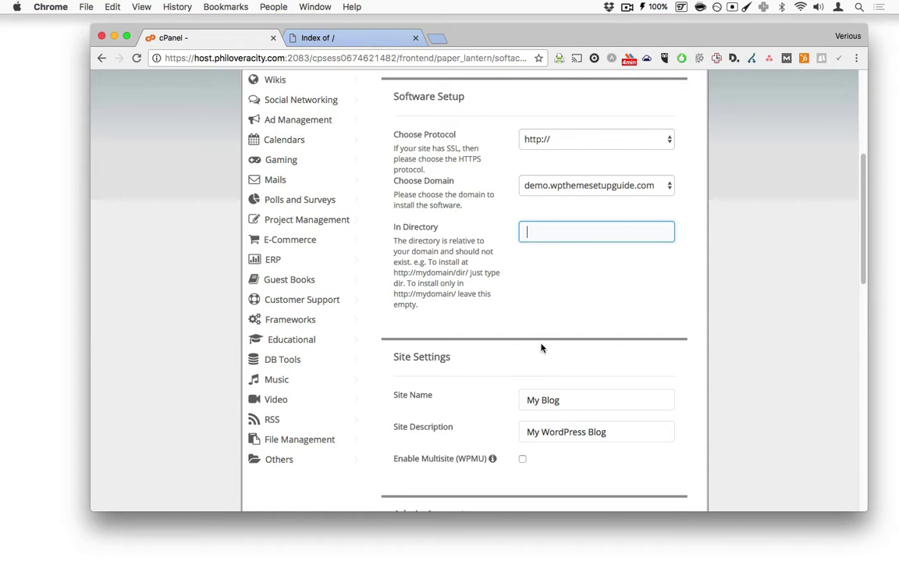
Step: Replace the site name My Blog with 'Wp Theme Setup Demo'
{"action": "scroll", "coordinate": [542, 348], "scroll_direction": "down", "scroll_amount": 5}
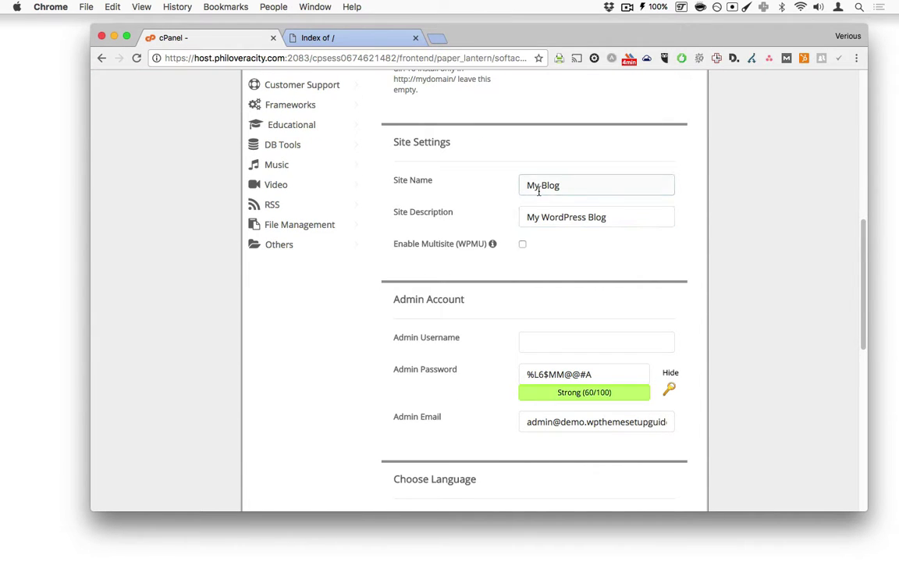
{"action": "left_click_drag", "start_coordinate": [525, 185], "coordinate": [559, 185]}
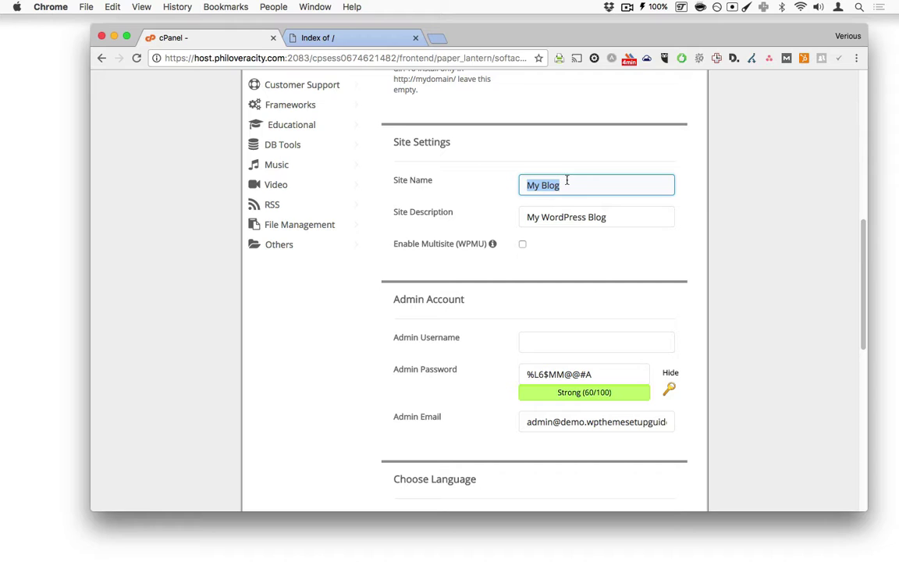
{"action": "type", "text": "Wp Theme Se"}
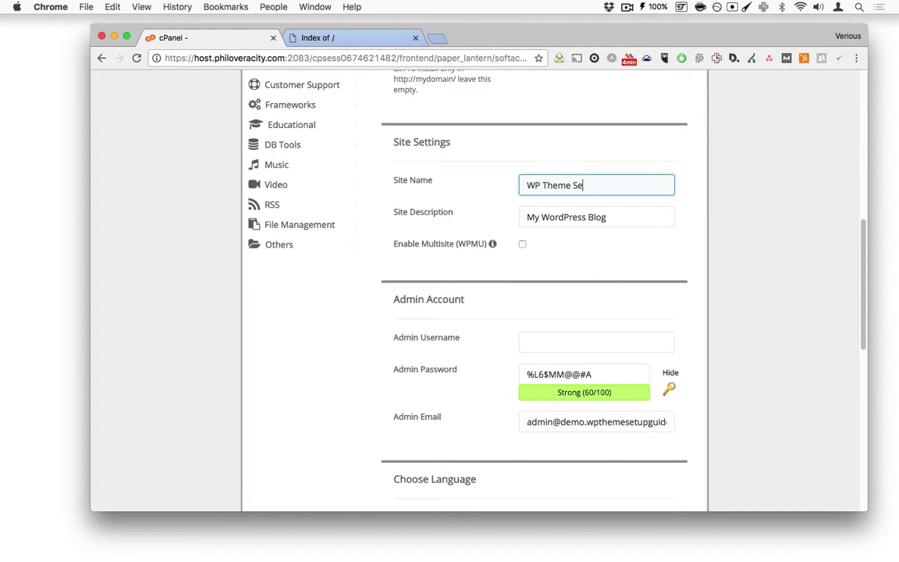
{"action": "type", "text": "tup Demo"}
{"action": "key", "text": "Tab"}
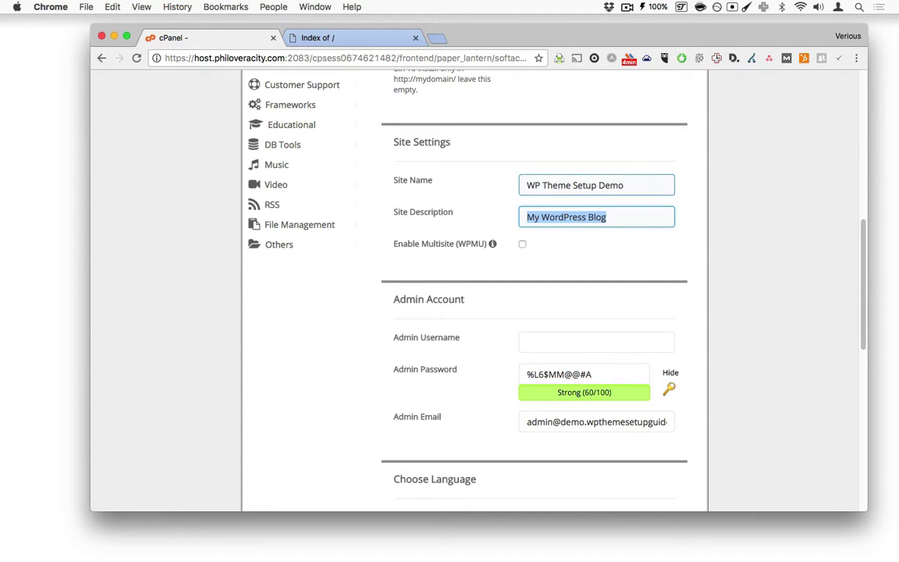
Step: Fill in the admin username, admin password and admin e-mail using the autofill suggestion
{"action": "scroll", "coordinate": [538, 338], "scroll_direction": "down", "scroll_amount": 2}
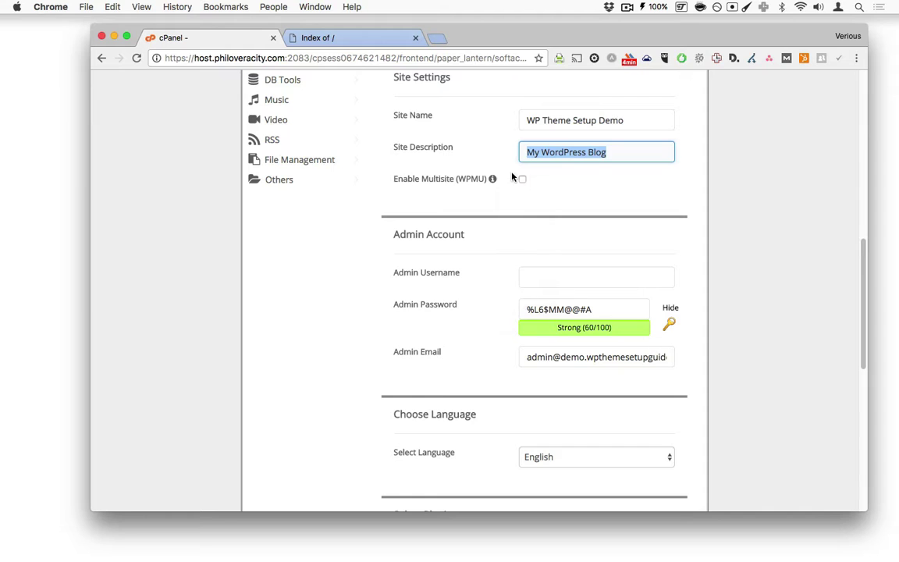
{"action": "mouse_move", "coordinate": [491, 180]}
{"action": "left_click", "coordinate": [540, 280]}
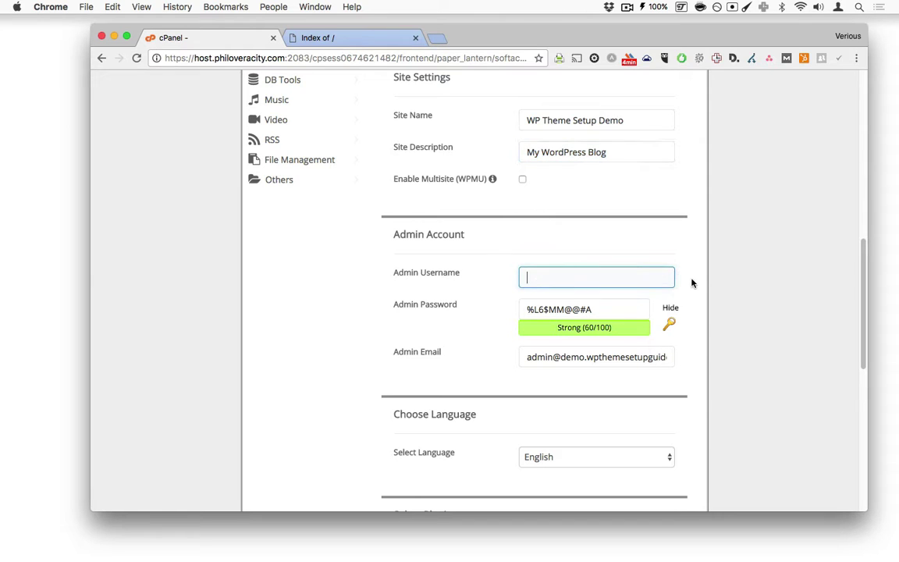
{"action": "type", "text": "verious"}
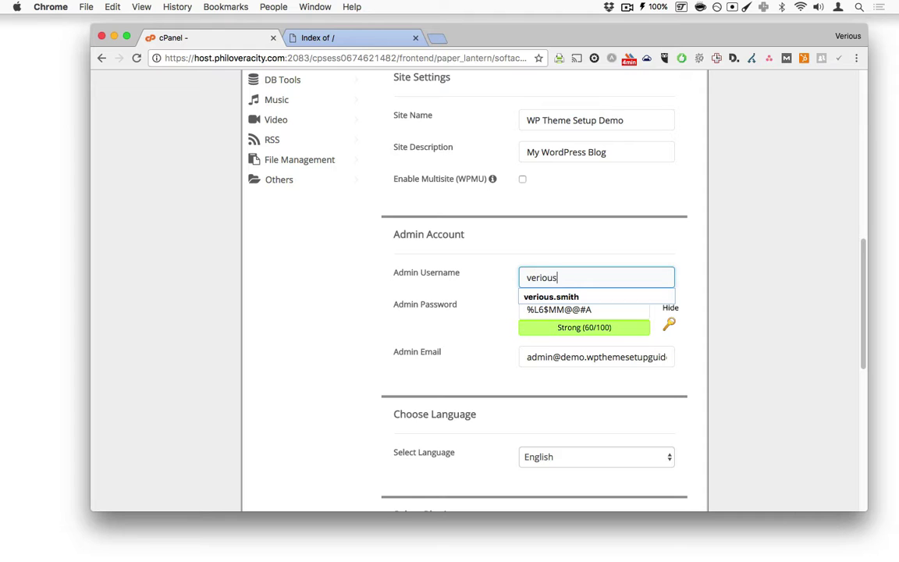
{"action": "key", "text": "Tab"}
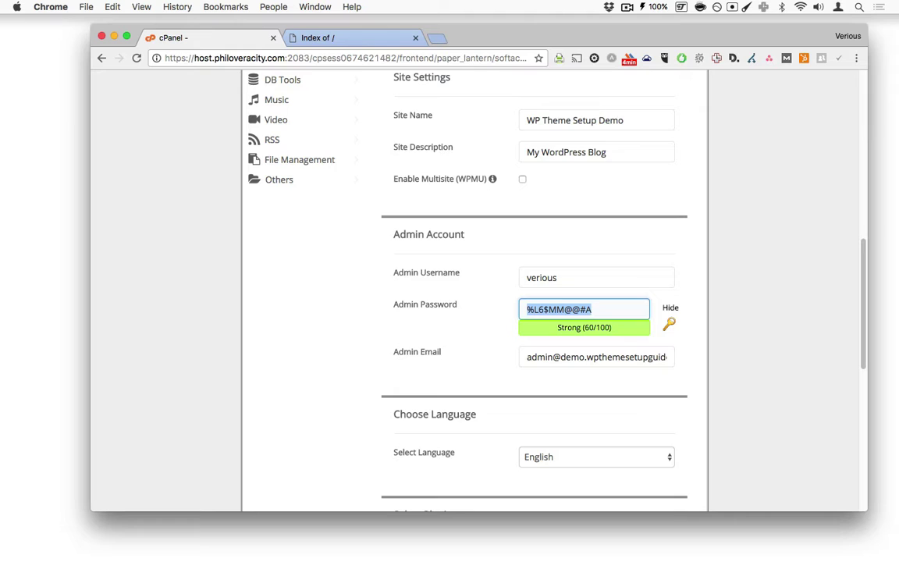
{"action": "type", "text": "pa"}
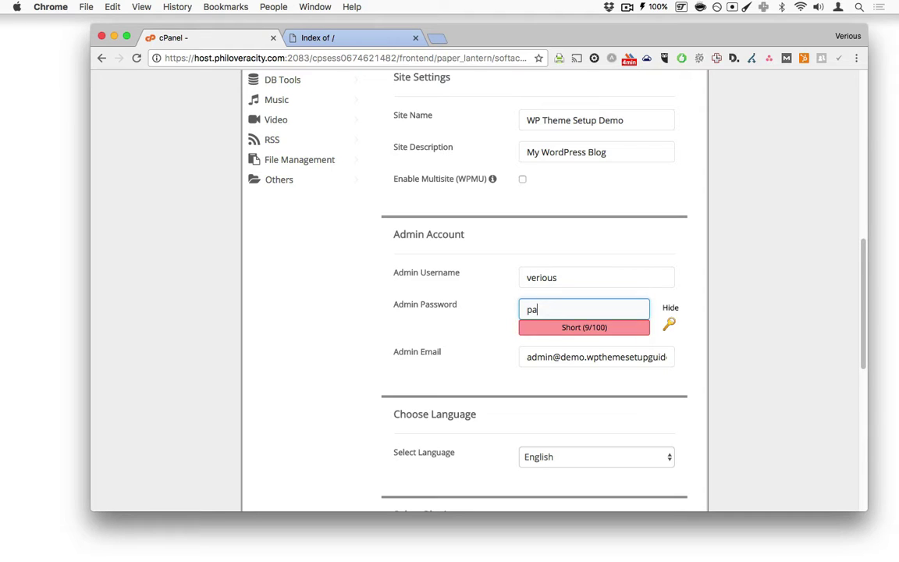
{"action": "type", "text": "ssword"}
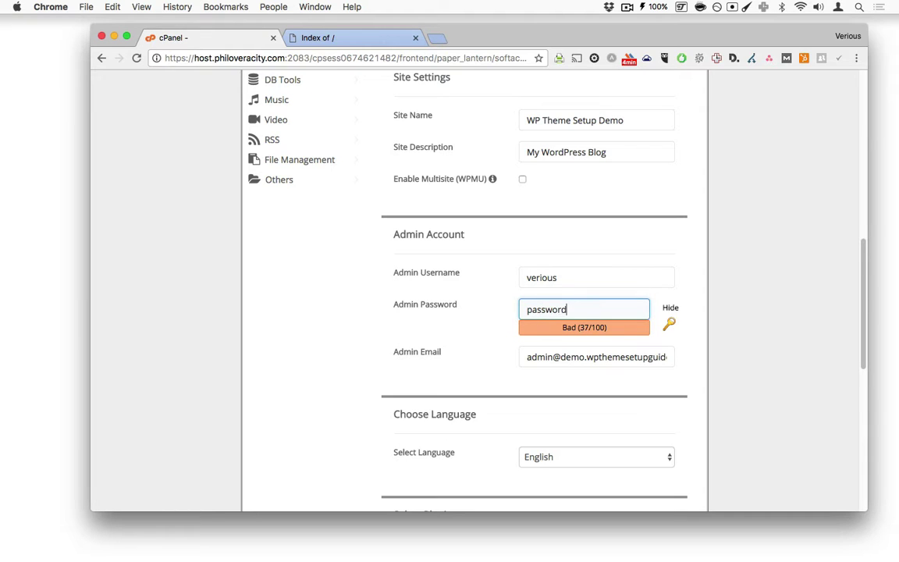
{"action": "triple_click", "coordinate": [560, 363]}
{"action": "type", "text": "verious"}
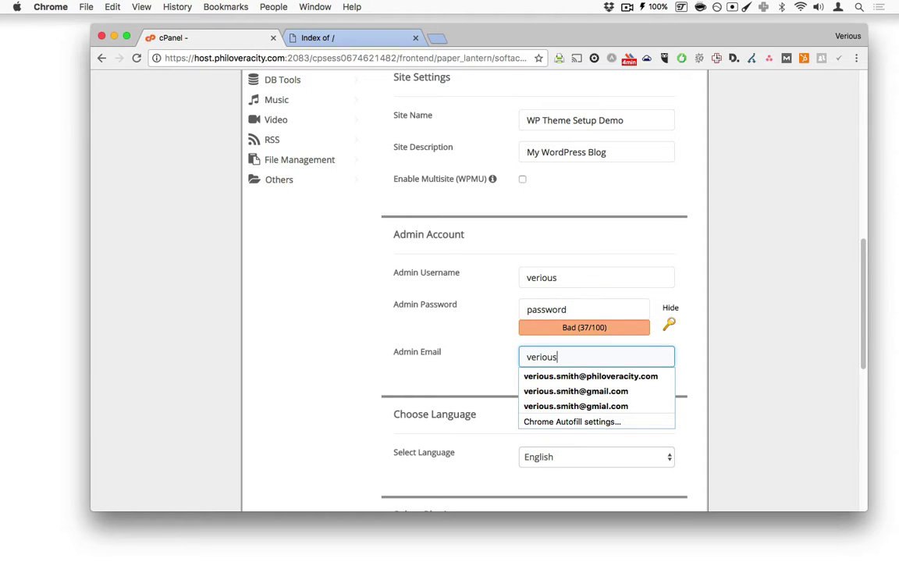
{"action": "key", "text": "Down"}
{"action": "key", "text": "Return"}
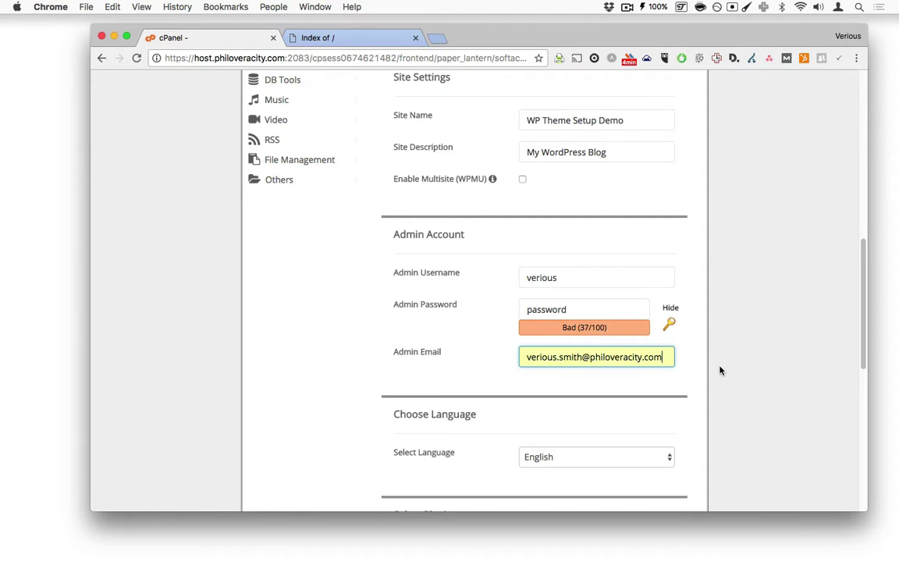
Step: Untick the Limit Login Attempts (Loginizer) and Clef Secure Passwordless Login plugins
{"action": "scroll", "coordinate": [714, 363], "scroll_direction": "down", "scroll_amount": 3}
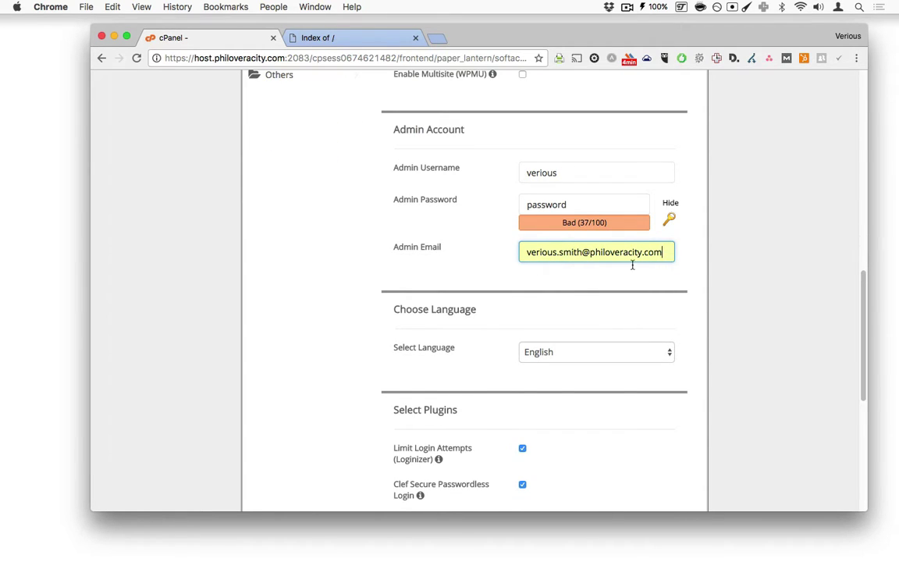
{"action": "scroll", "coordinate": [698, 296], "scroll_direction": "down", "scroll_amount": 2}
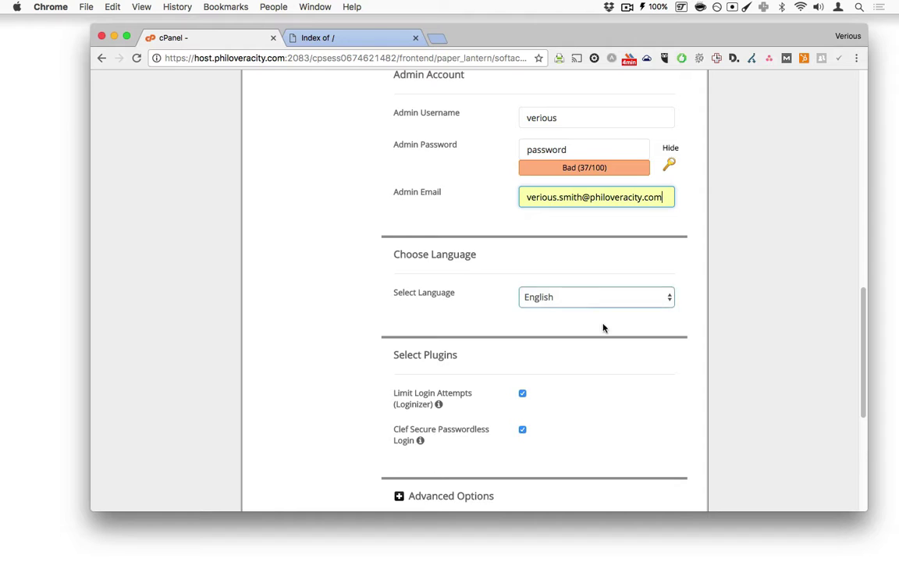
{"action": "scroll", "coordinate": [617, 343], "scroll_direction": "down", "scroll_amount": 7}
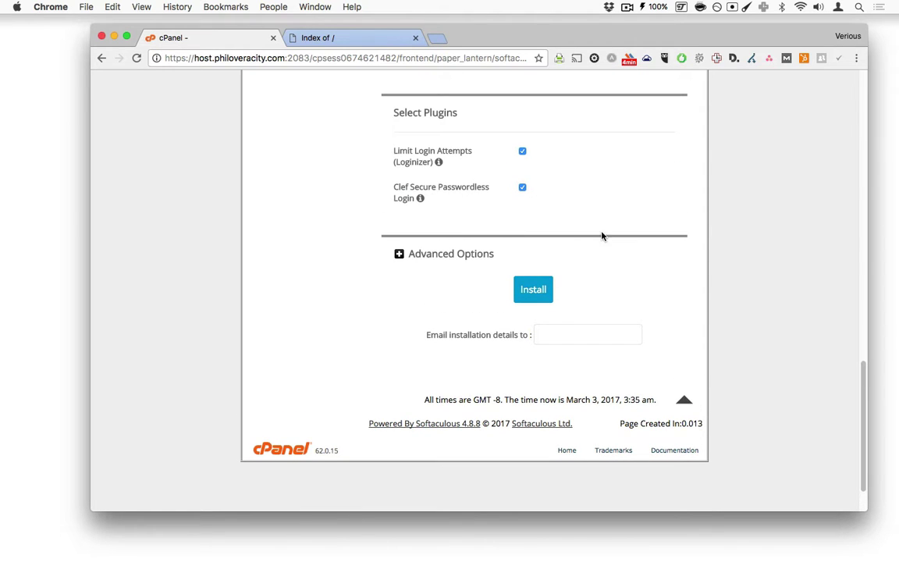
{"action": "scroll", "coordinate": [577, 235], "scroll_direction": "up", "scroll_amount": 5}
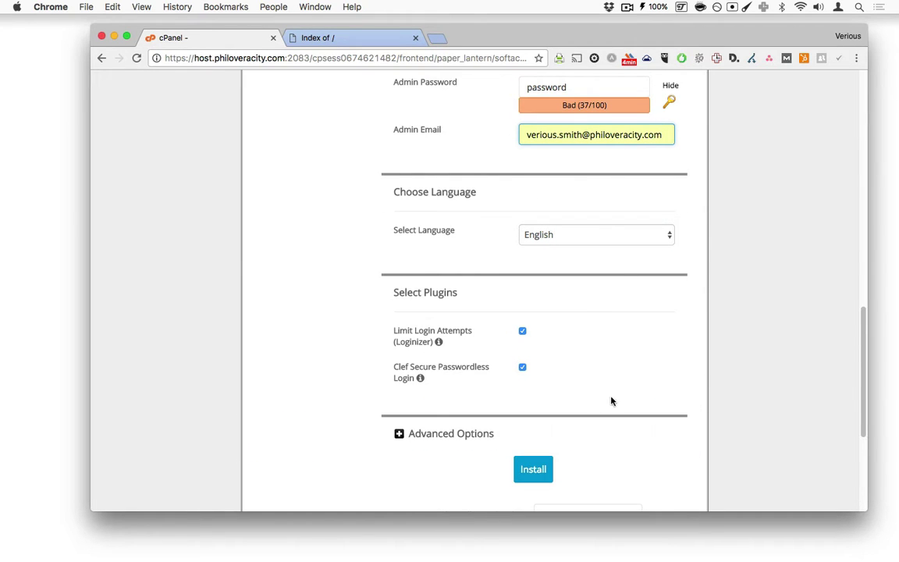
{"action": "left_click", "coordinate": [523, 333]}
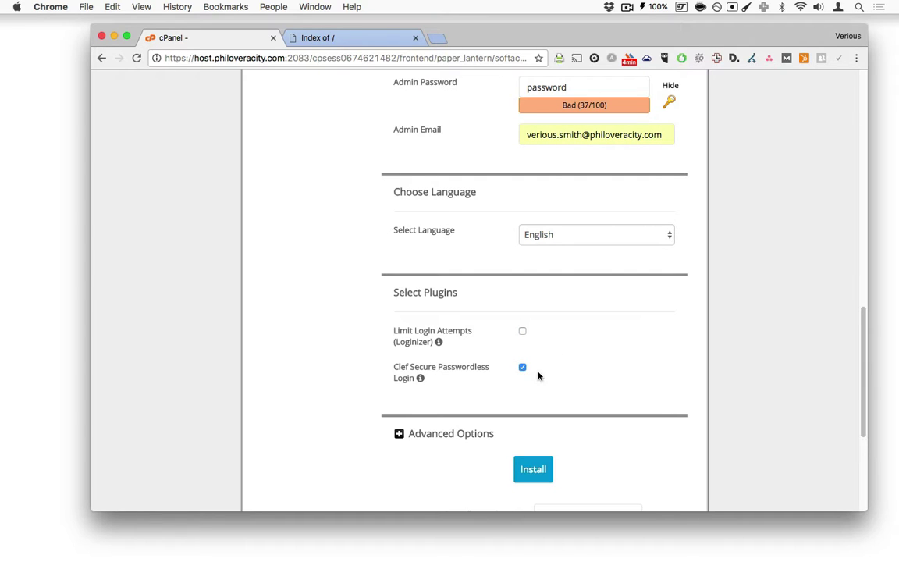
{"action": "left_click", "coordinate": [522, 367]}
{"action": "scroll", "coordinate": [663, 387], "scroll_direction": "down", "scroll_amount": 3}
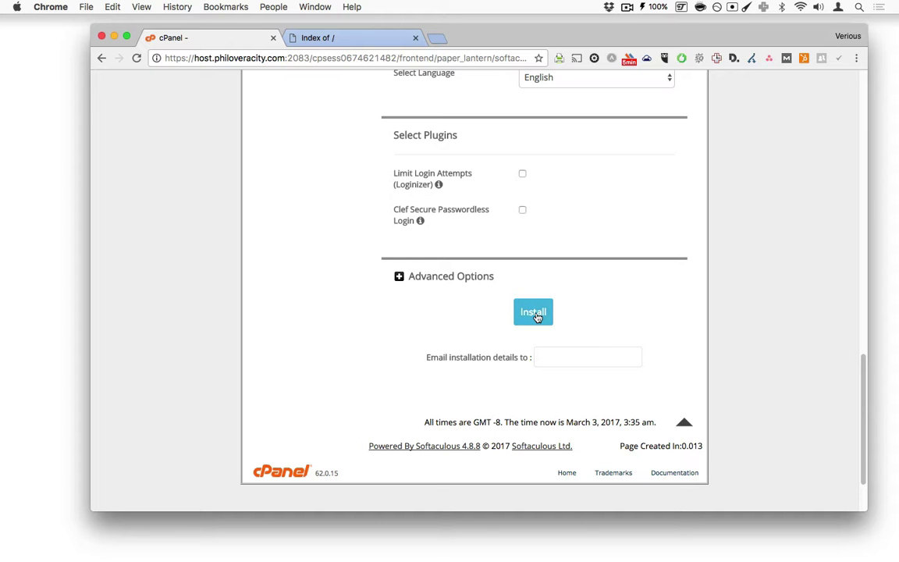
Step: Run the installation and, once it succeeds, switch to the demo.wpthemesetupguide.com tab
{"action": "left_click", "coordinate": [535, 316]}
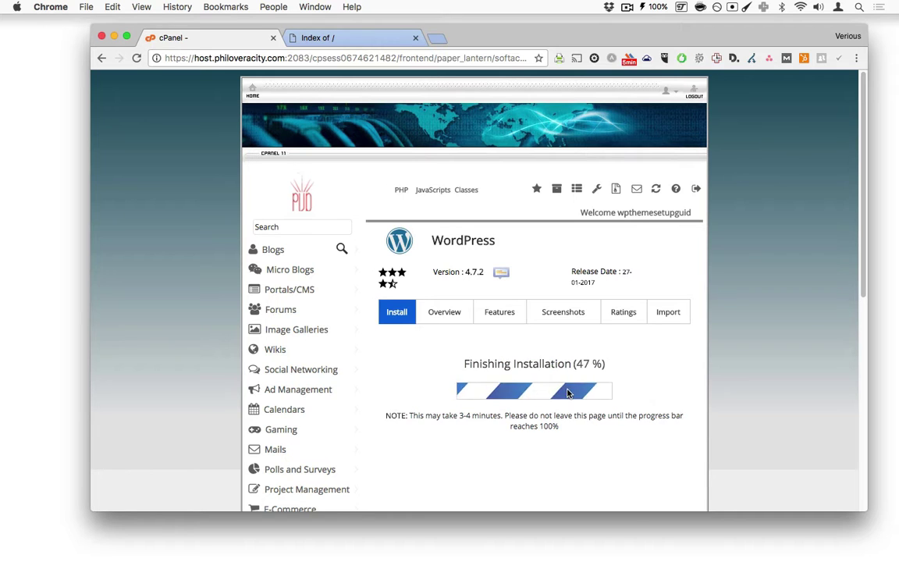
{"action": "scroll", "coordinate": [567, 391], "scroll_direction": "down", "scroll_amount": 5}
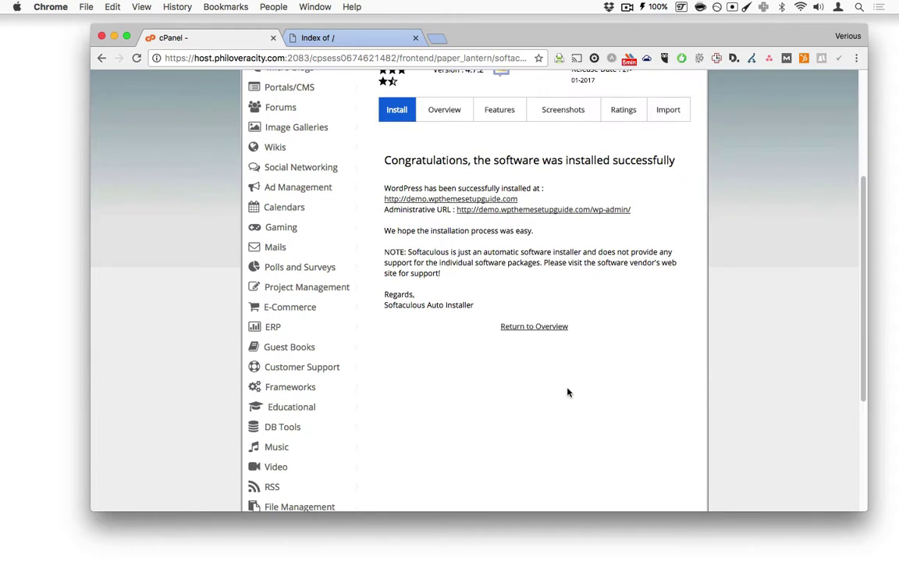
{"action": "left_click_drag", "start_coordinate": [383, 162], "coordinate": [530, 176]}
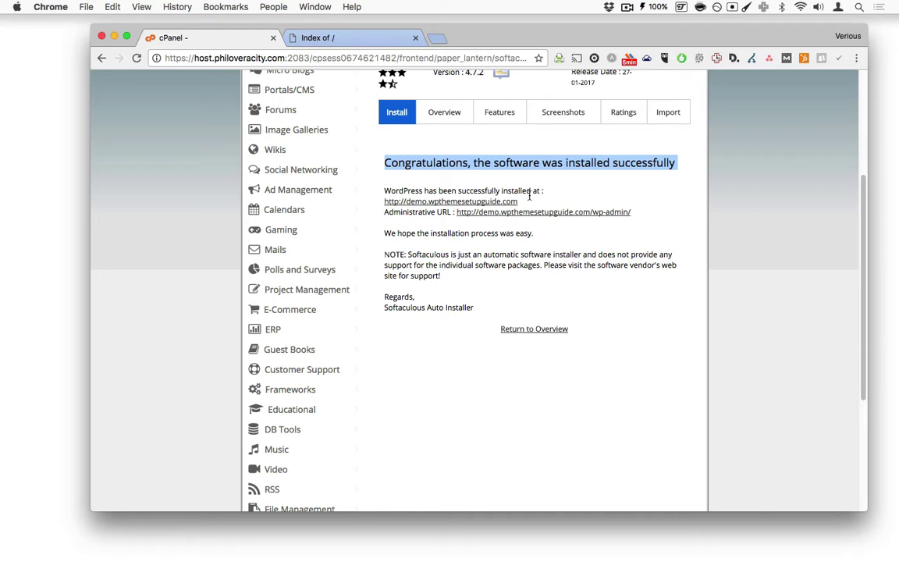
{"action": "left_click", "coordinate": [373, 37]}
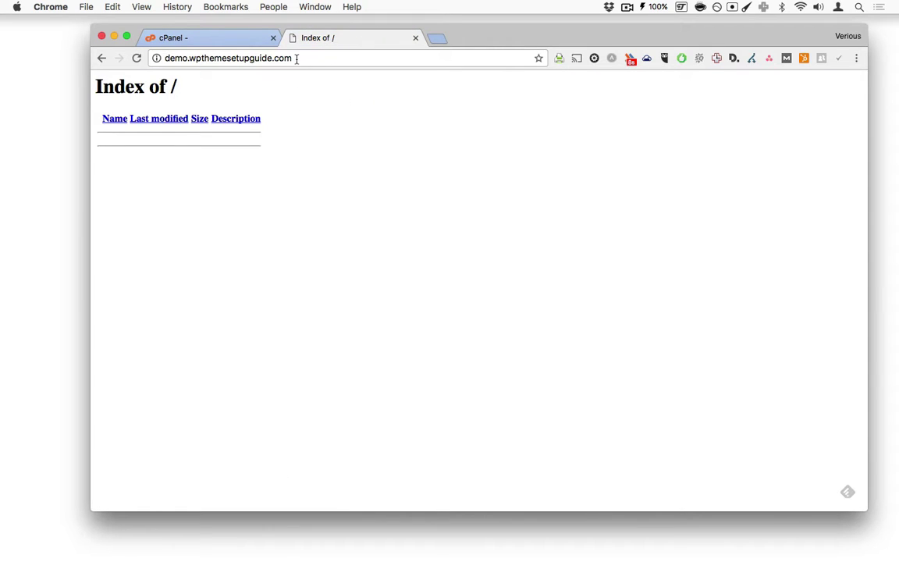
Step: Reload the demo site to see the new WP Theme Setup Demo blog, then return to Softaculous
{"action": "left_click", "coordinate": [137, 59]}
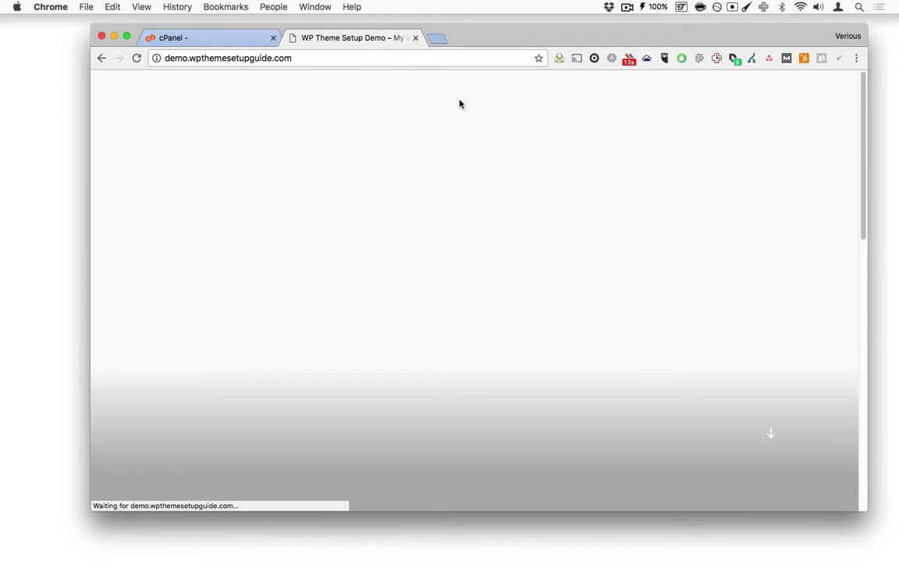
{"action": "scroll", "coordinate": [588, 266], "scroll_direction": "down", "scroll_amount": 10}
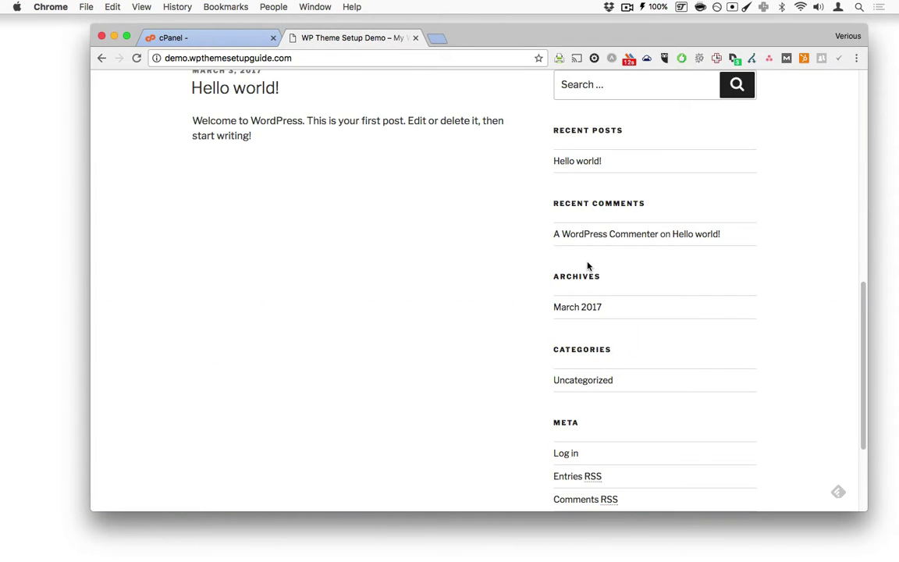
{"action": "scroll", "coordinate": [588, 266], "scroll_direction": "up", "scroll_amount": 10}
{"action": "scroll", "coordinate": [588, 266], "scroll_direction": "down", "scroll_amount": 10}
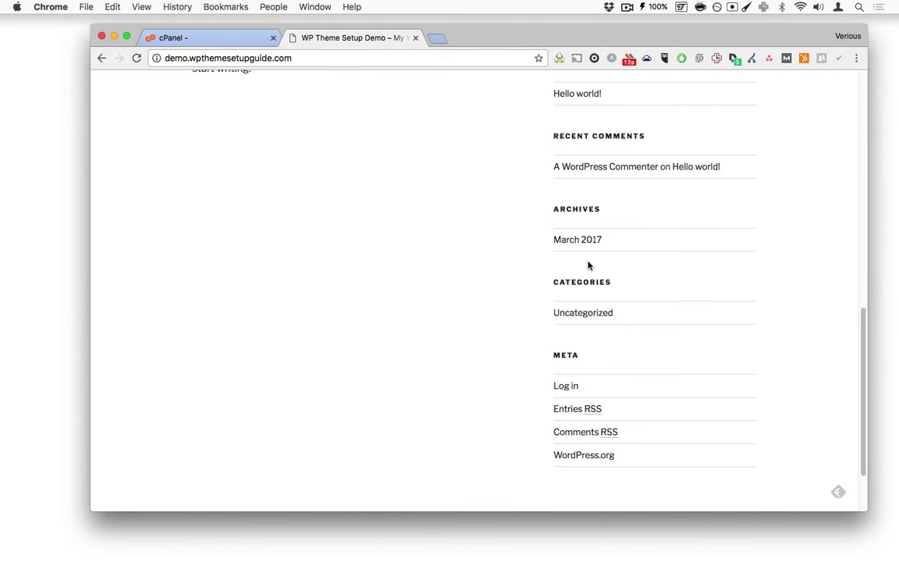
{"action": "scroll", "coordinate": [587, 264], "scroll_direction": "down", "scroll_amount": 2}
{"action": "scroll", "coordinate": [588, 261], "scroll_direction": "up", "scroll_amount": 10}
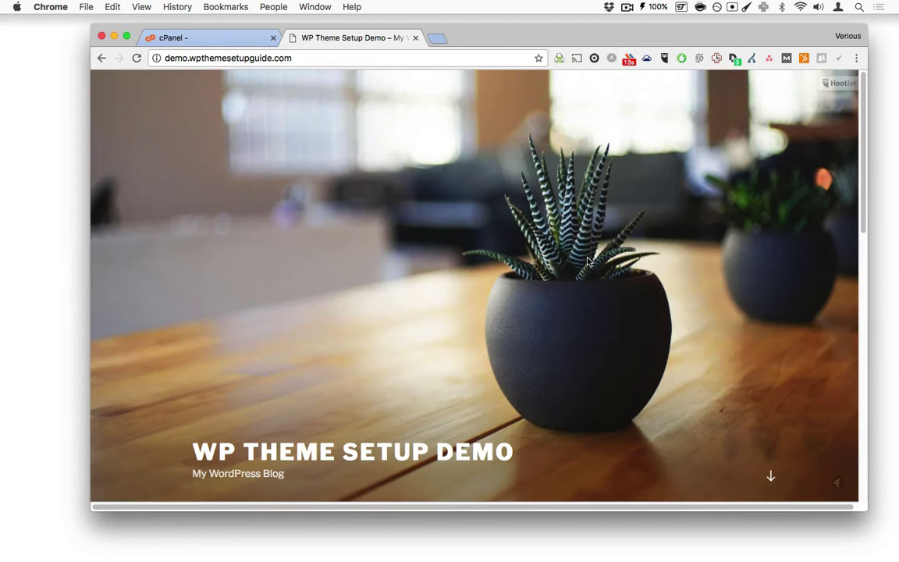
{"action": "left_click", "coordinate": [208, 38]}
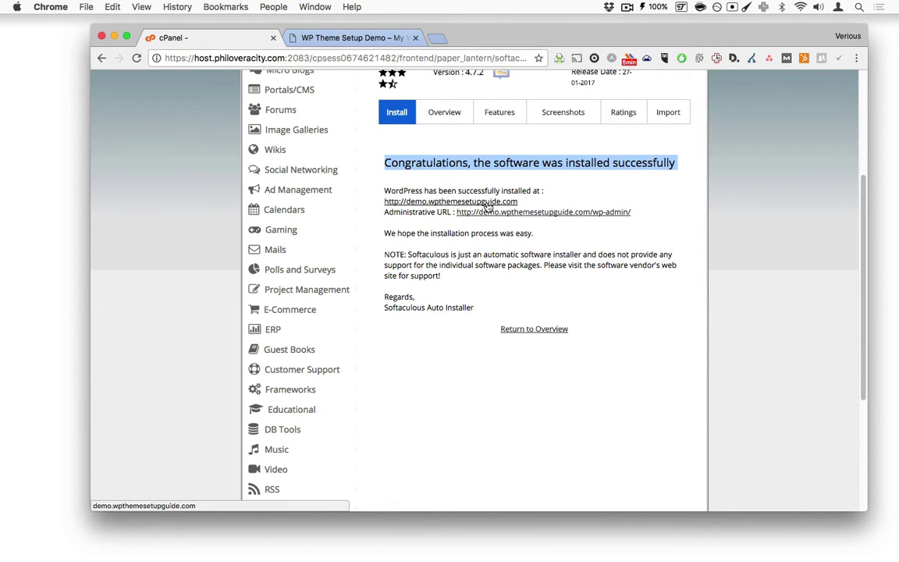
Step: Open the site URL and the wp-admin Administrative URL in separate tabs, ending on the Dashboard
{"action": "left_click", "coordinate": [437, 202], "text": "super"}
{"action": "left_click", "coordinate": [371, 36]}
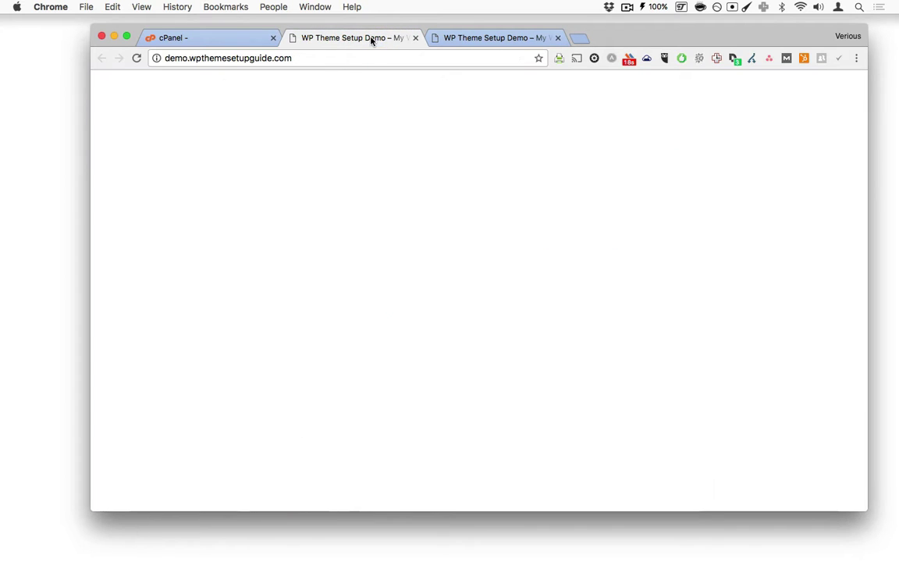
{"action": "left_click", "coordinate": [261, 37]}
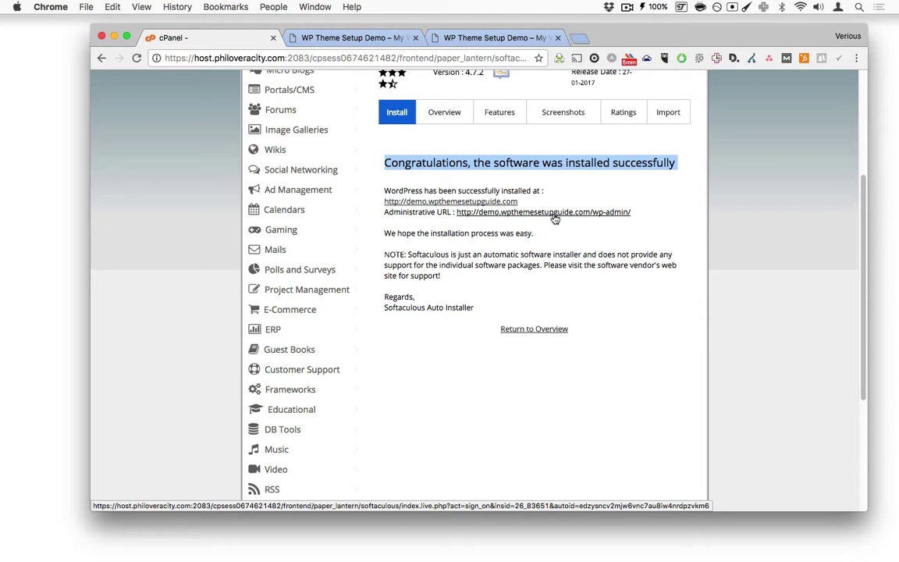
{"action": "left_click", "coordinate": [554, 212], "text": "super"}
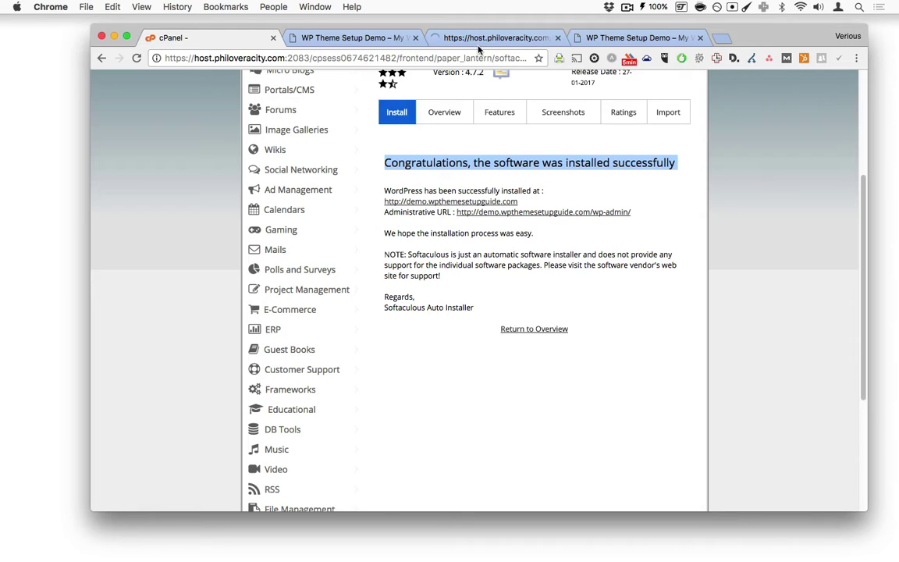
{"action": "left_click", "coordinate": [478, 39]}
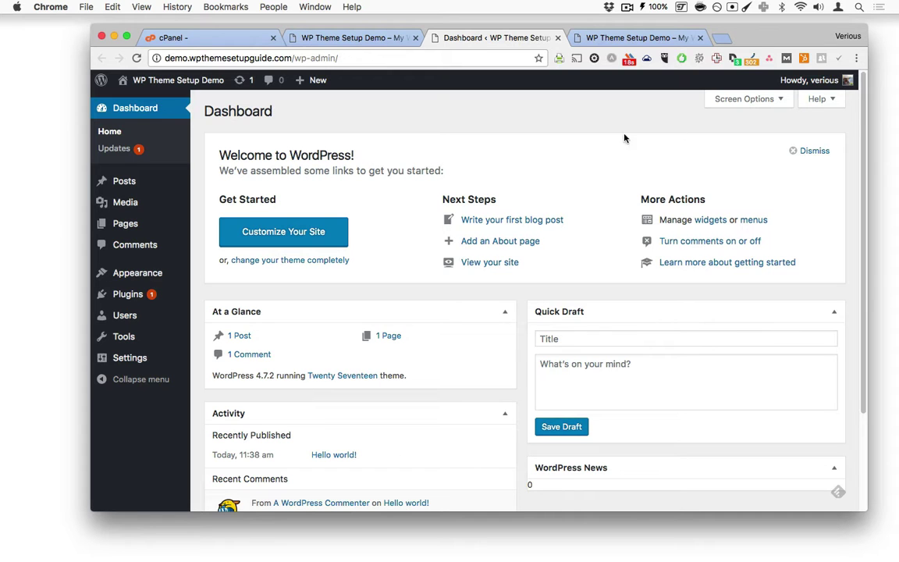
Step: Log out of the WordPress admin and log back in with the admin username and password
{"action": "mouse_move", "coordinate": [828, 84]}
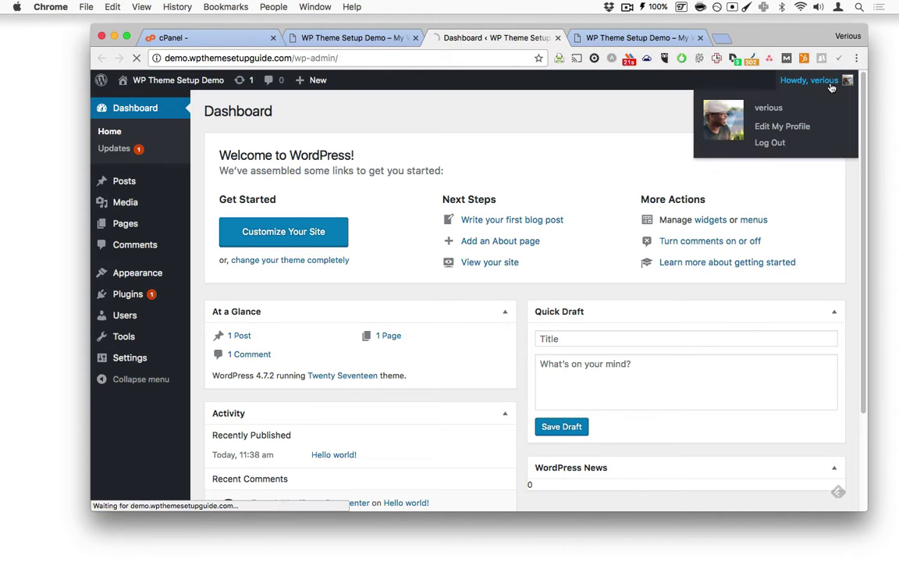
{"action": "left_click", "coordinate": [772, 140]}
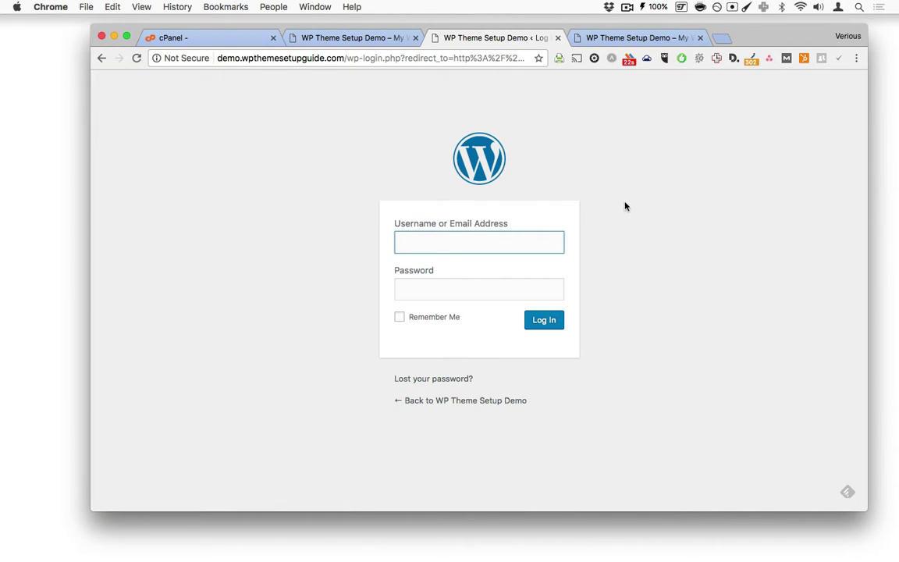
{"action": "left_click", "coordinate": [473, 240]}
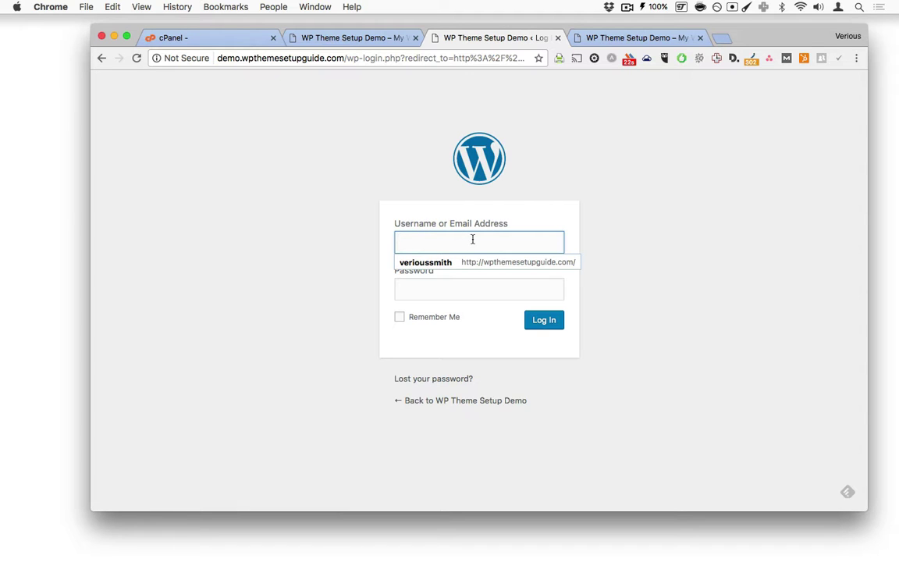
{"action": "type", "text": "vero"}
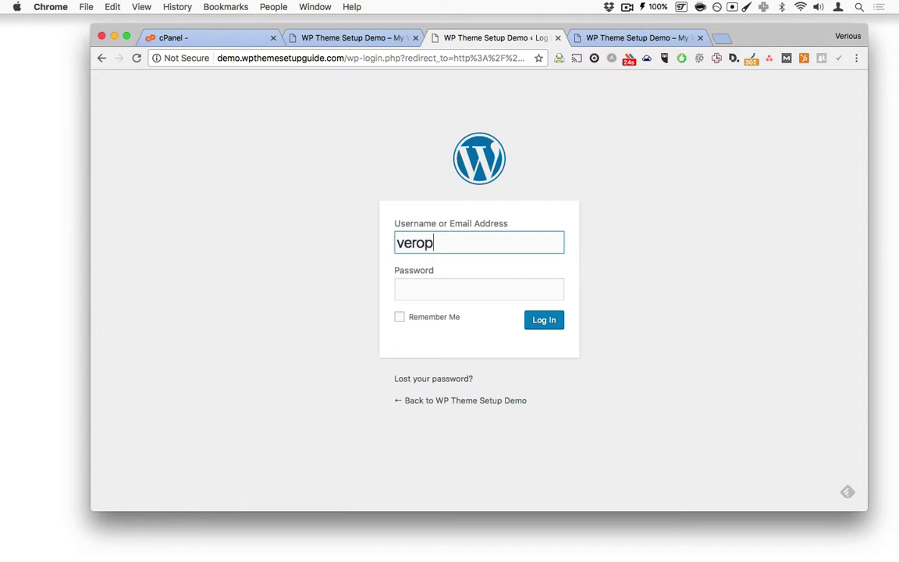
{"action": "key", "text": "BackSpace"}
{"action": "type", "text": "ious"}
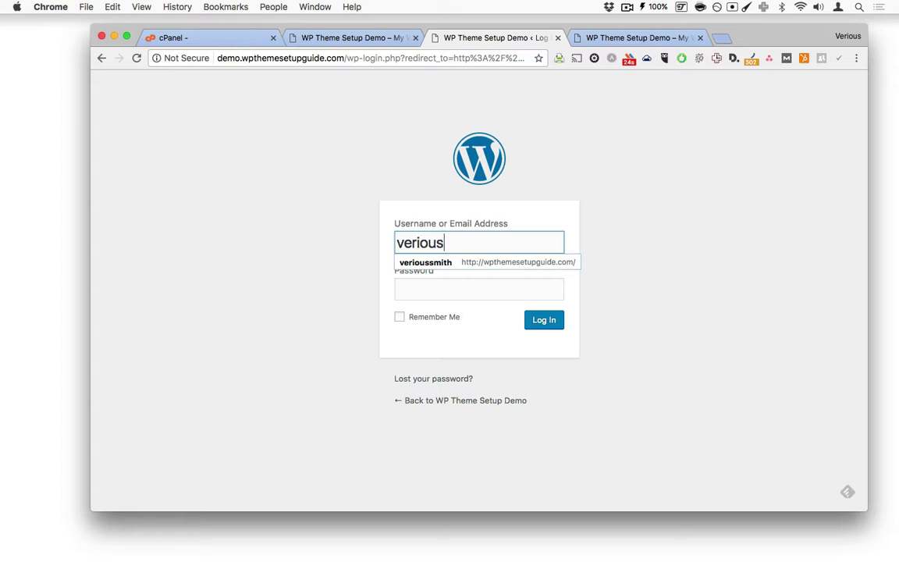
{"action": "key", "text": "Tab"}
{"action": "type", "text": "********"}
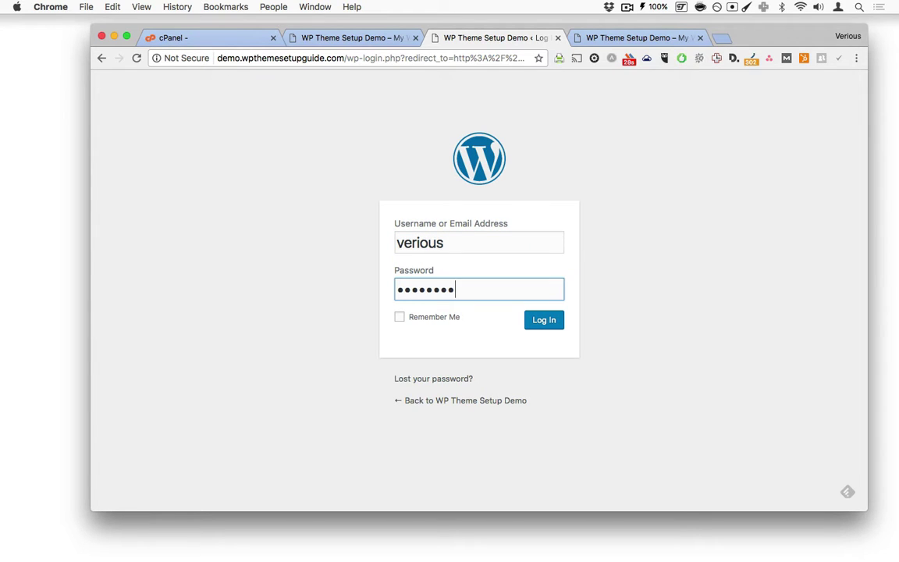
{"action": "left_click", "coordinate": [563, 327]}
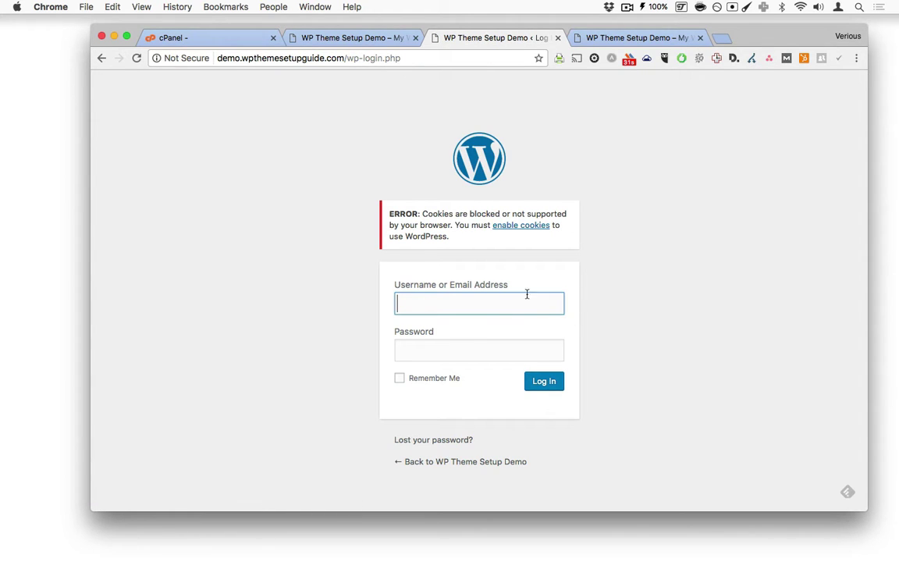
Step: Replace wp-login.php with wp-admin/ in the address to load the Dashboard
{"action": "left_click", "coordinate": [347, 58]}
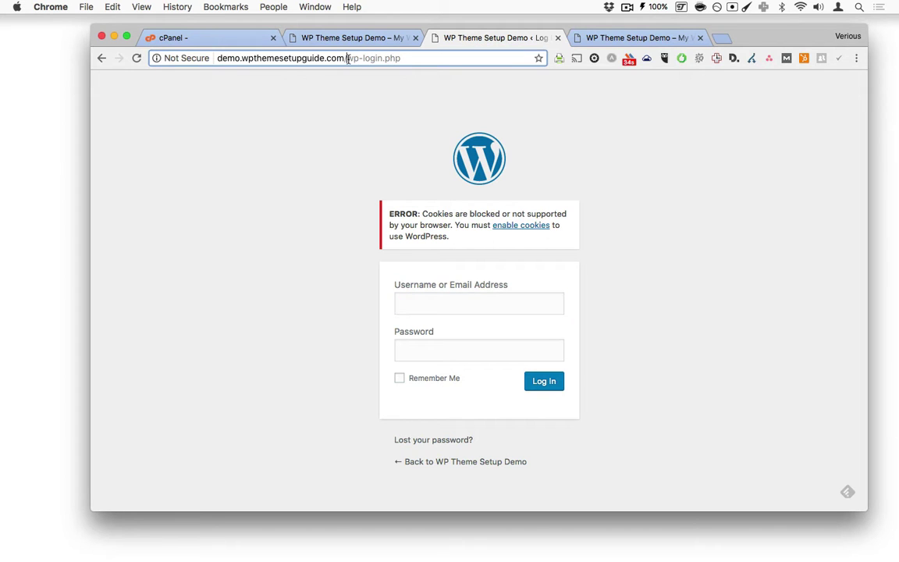
{"action": "left_click_drag", "start_coordinate": [347, 59], "coordinate": [528, 70]}
{"action": "type", "text": "wp-"}
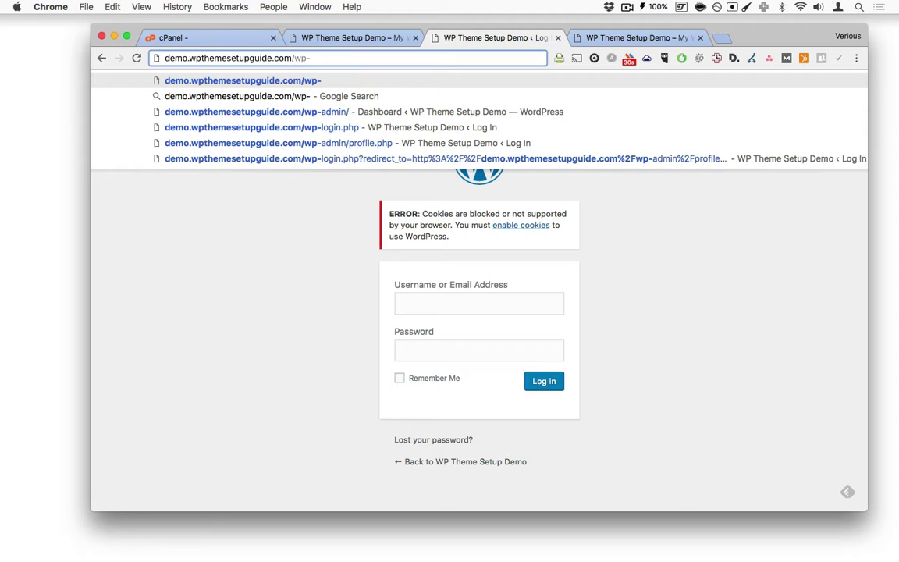
{"action": "type", "text": "admin"}
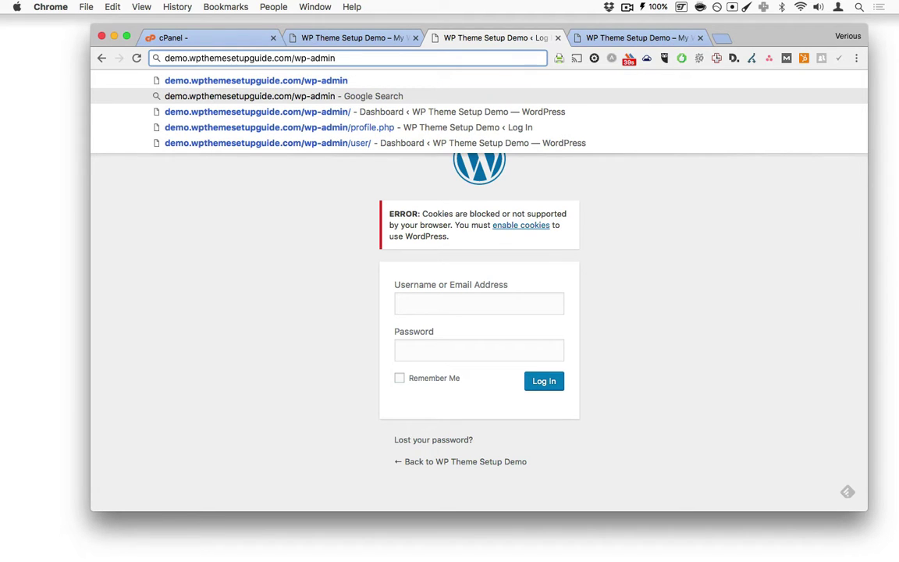
{"action": "type", "text": "/"}
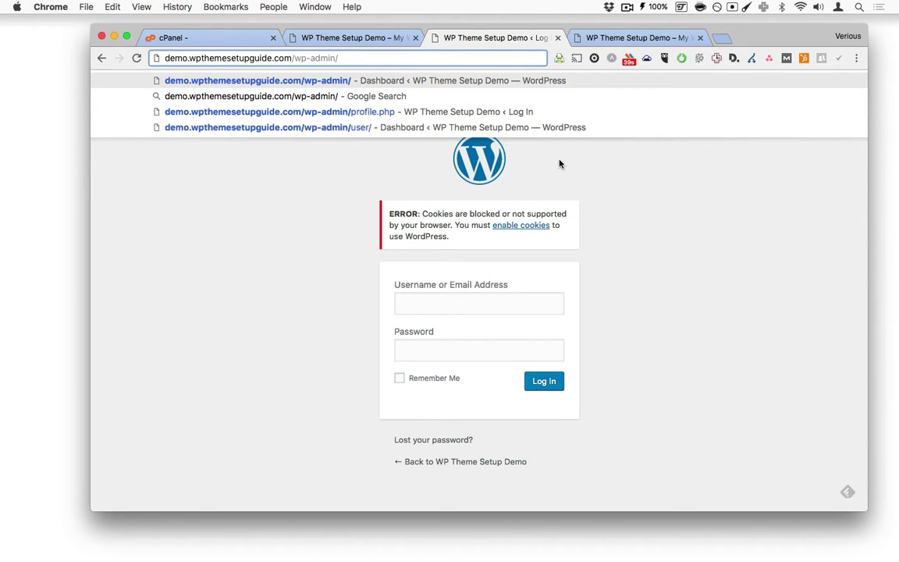
{"action": "key", "text": "Return"}
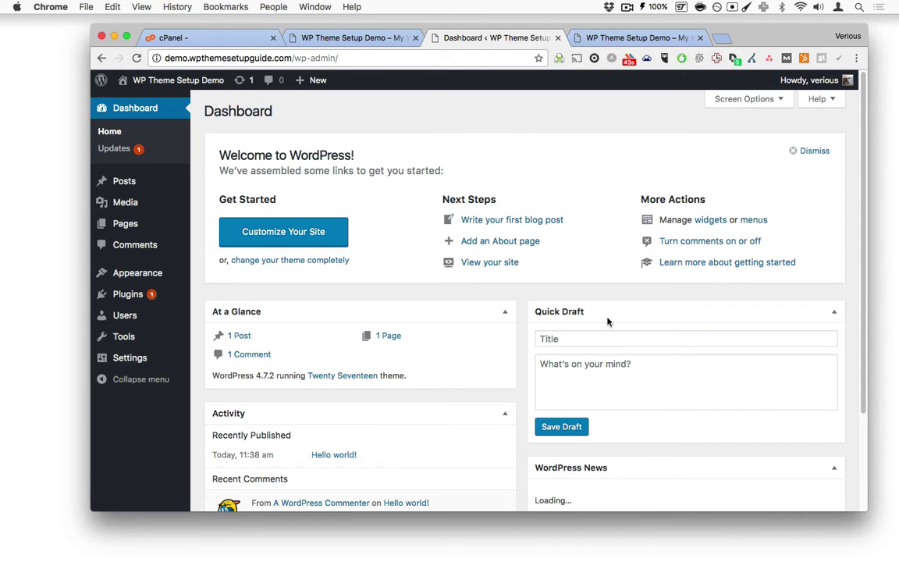
Step: Reload the WordPress dashboard and check the site's connection and cookie permissions
{"action": "left_click", "coordinate": [121, 135]}
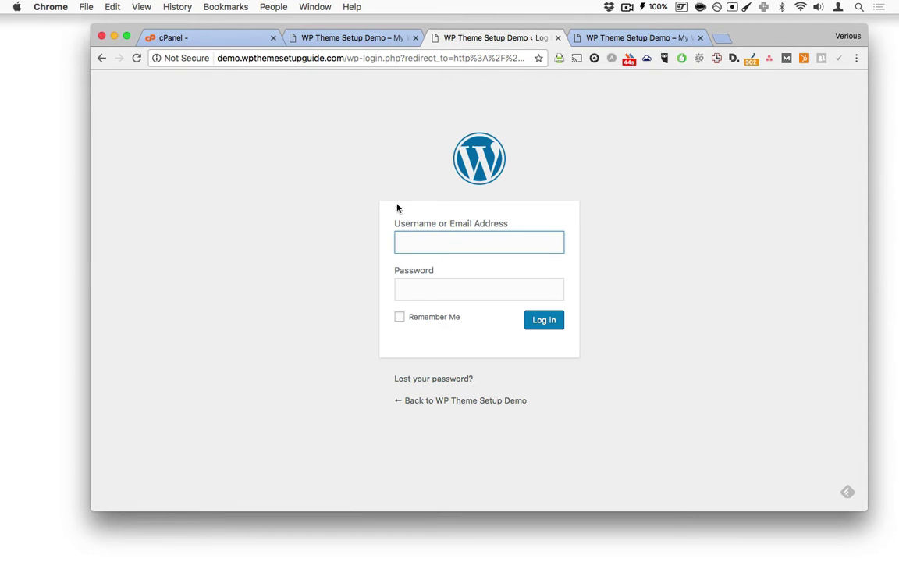
{"action": "left_click", "coordinate": [160, 60]}
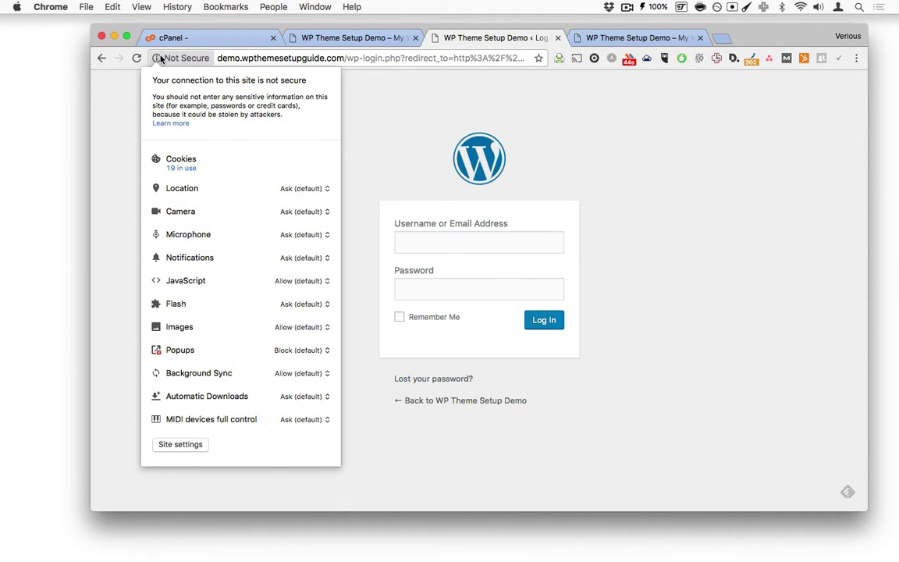
{"action": "left_click", "coordinate": [160, 60]}
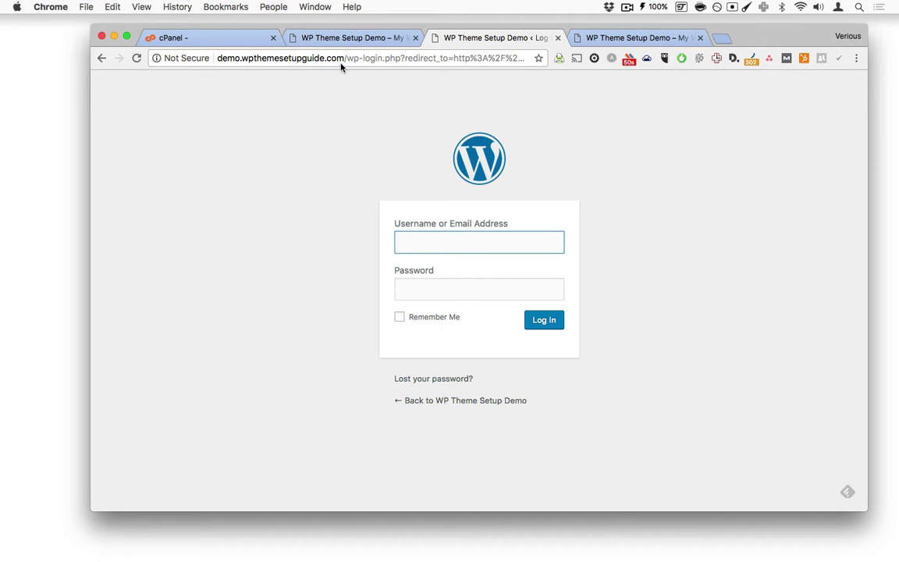
Step: Review the demo-site and login tabs, then close all three
{"action": "left_click", "coordinate": [364, 38]}
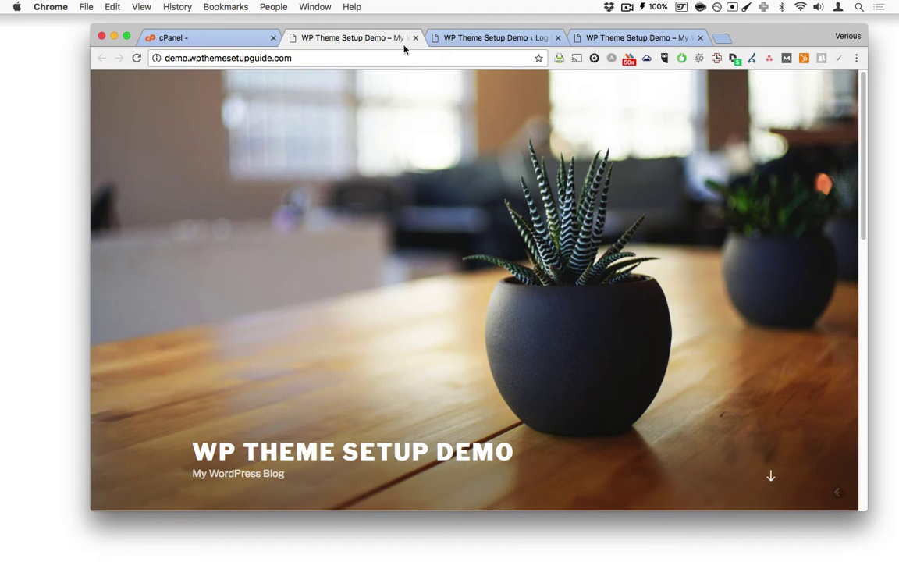
{"action": "left_click", "coordinate": [469, 41]}
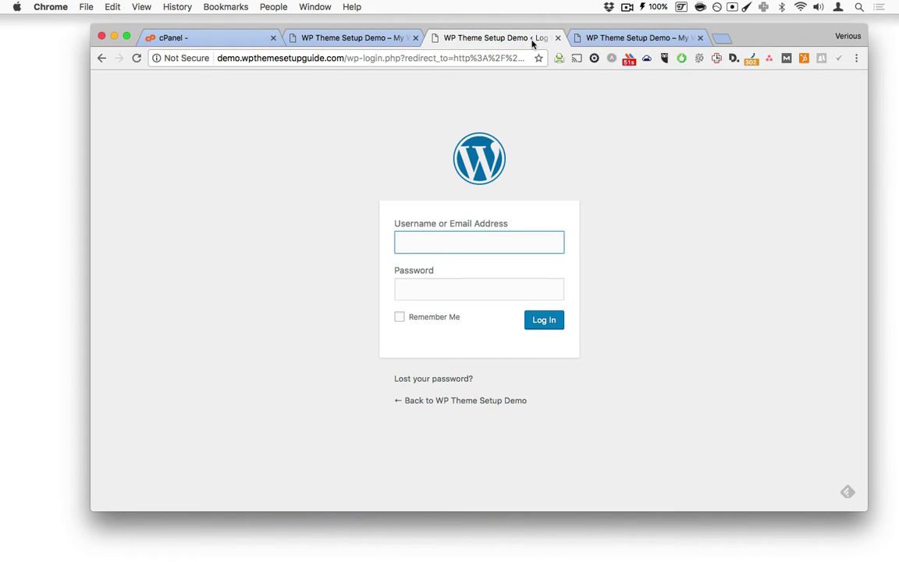
{"action": "left_click", "coordinate": [606, 41]}
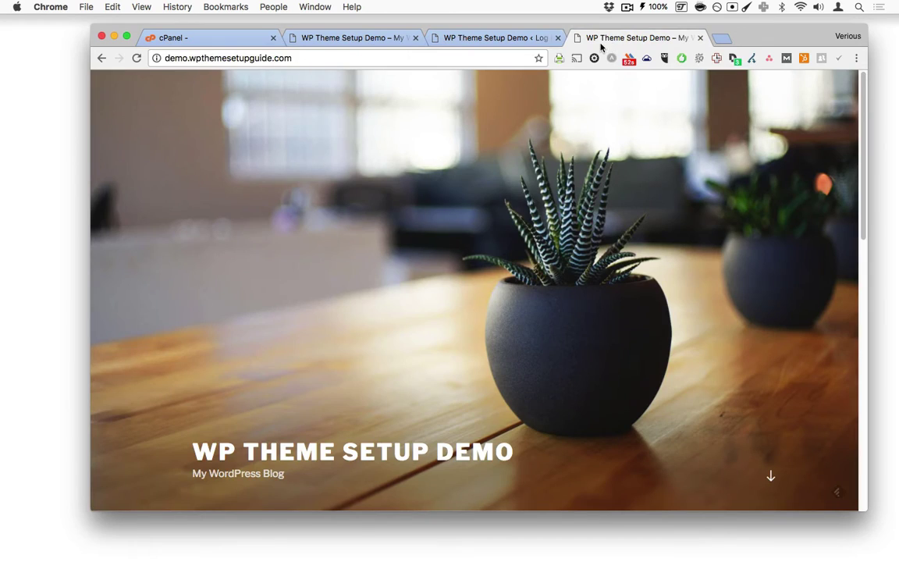
{"action": "left_click", "coordinate": [701, 38]}
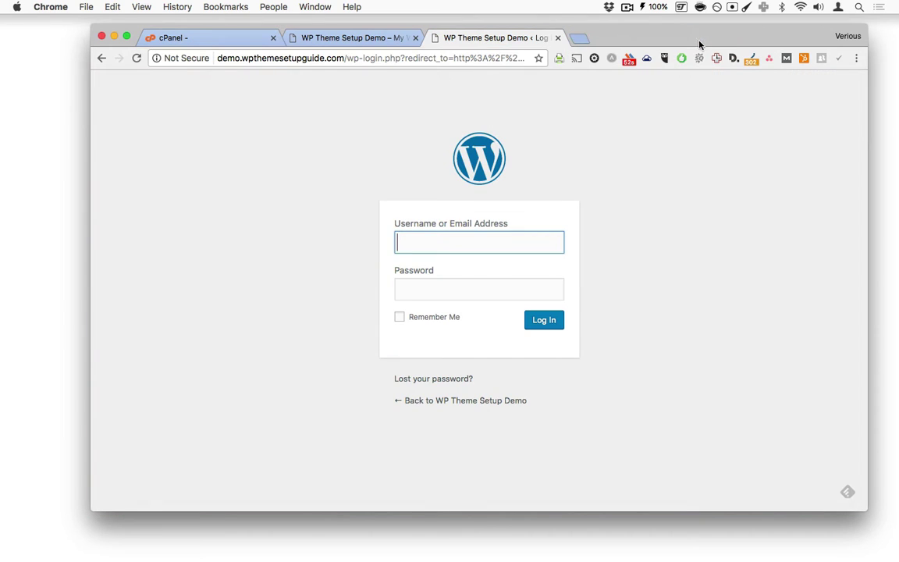
{"action": "left_click", "coordinate": [558, 38]}
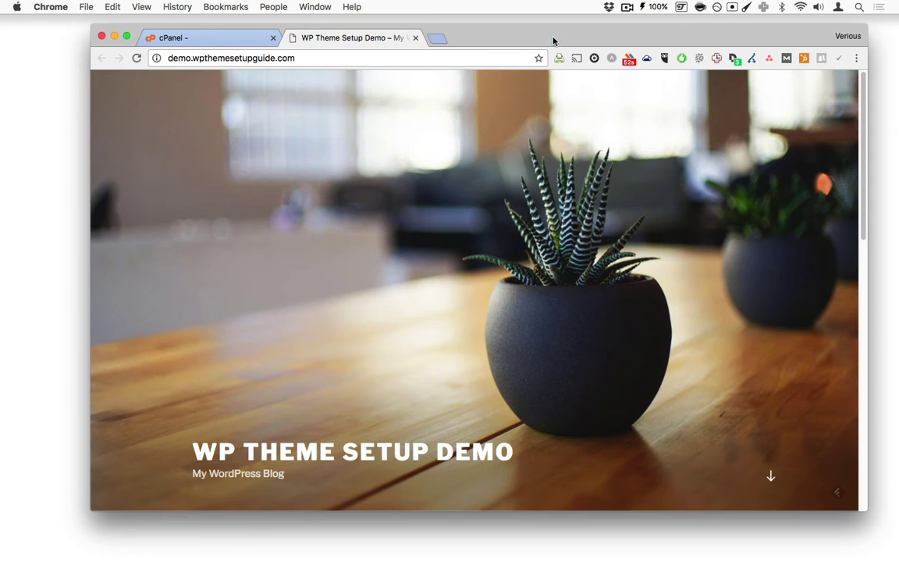
{"action": "left_click", "coordinate": [416, 37]}
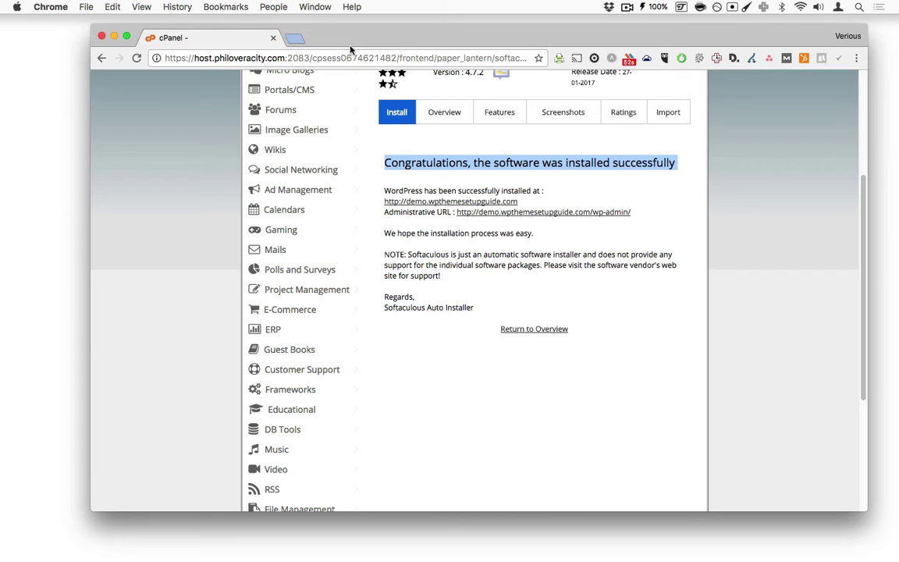